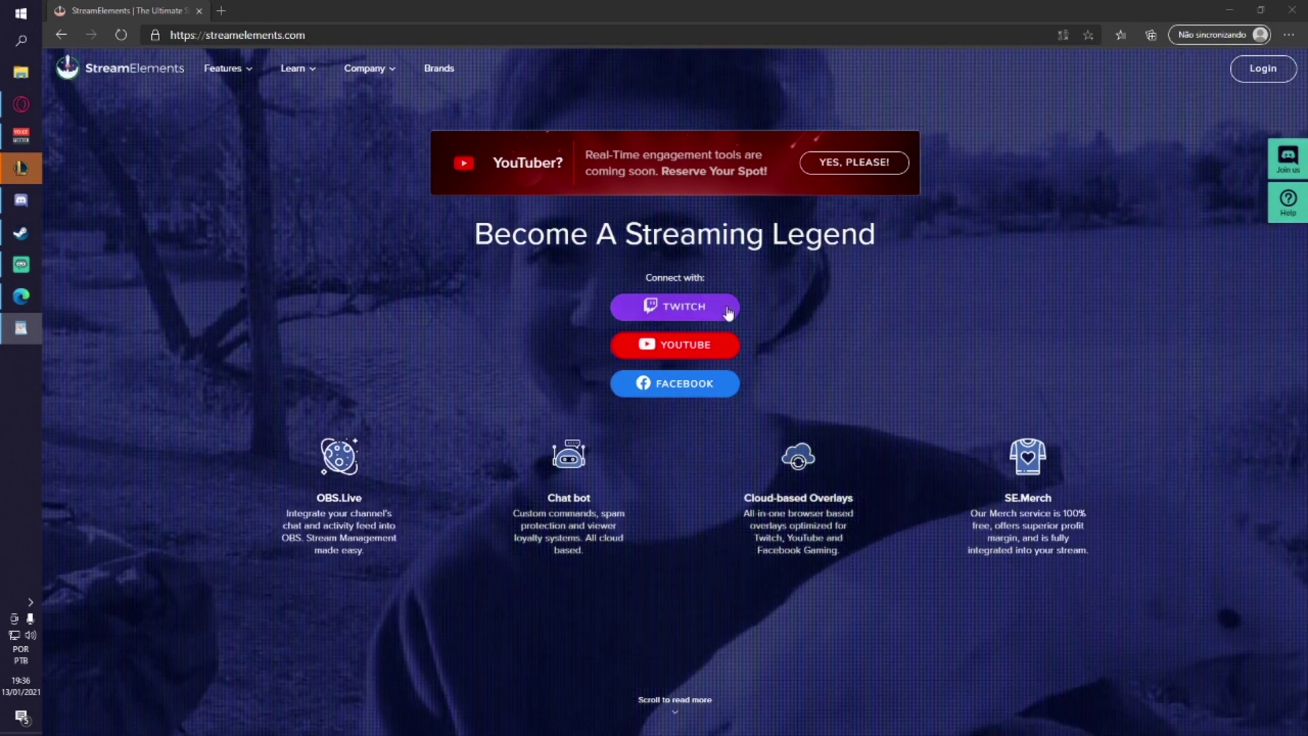
Step: Sign in to StreamElements with Twitch and download OBS.Live from the OBS Live page
{"action": "left_click", "coordinate": [671, 307]}
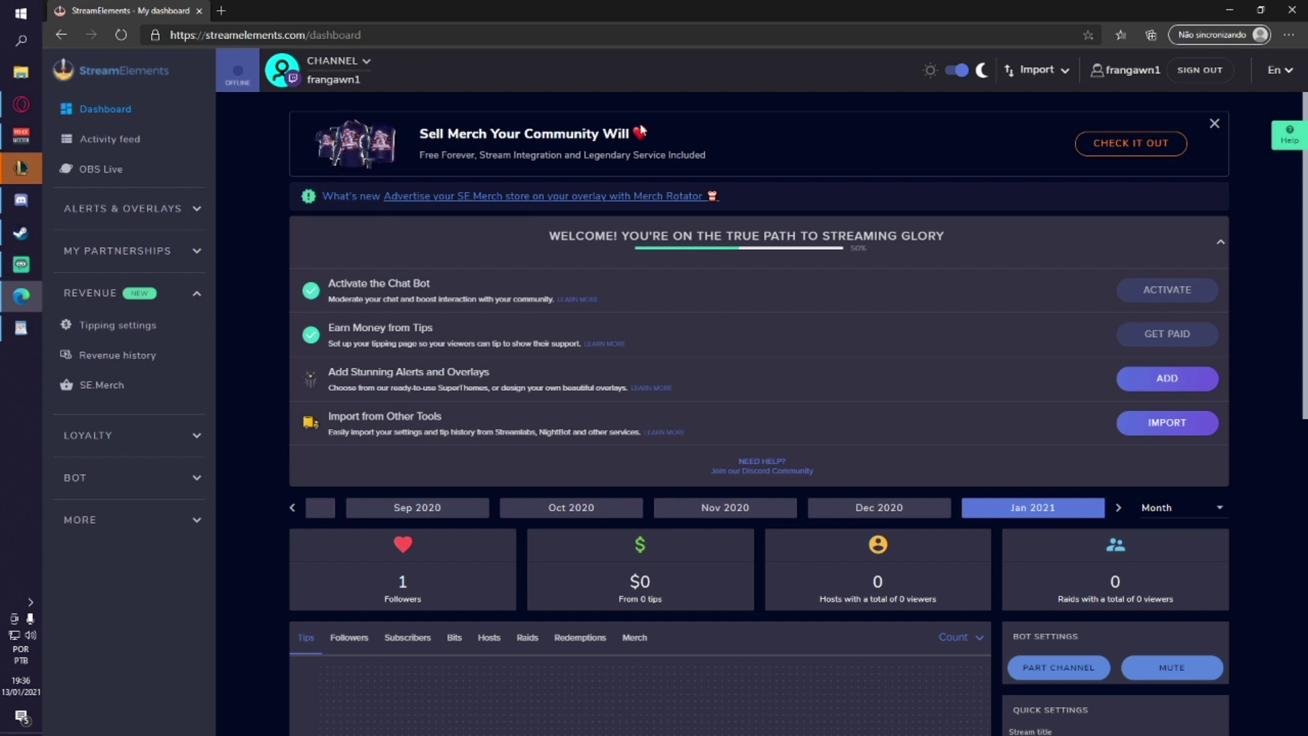
{"action": "left_click", "coordinate": [98, 177]}
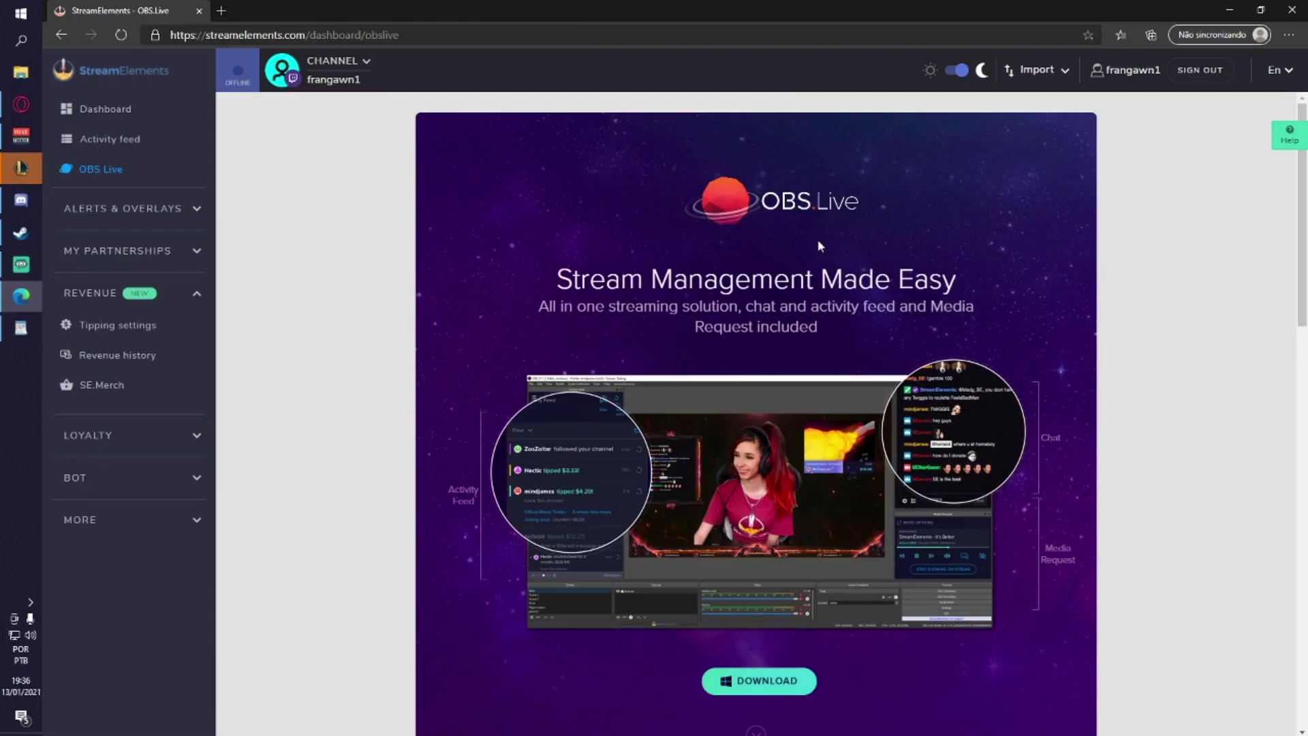
{"action": "left_click", "coordinate": [784, 690]}
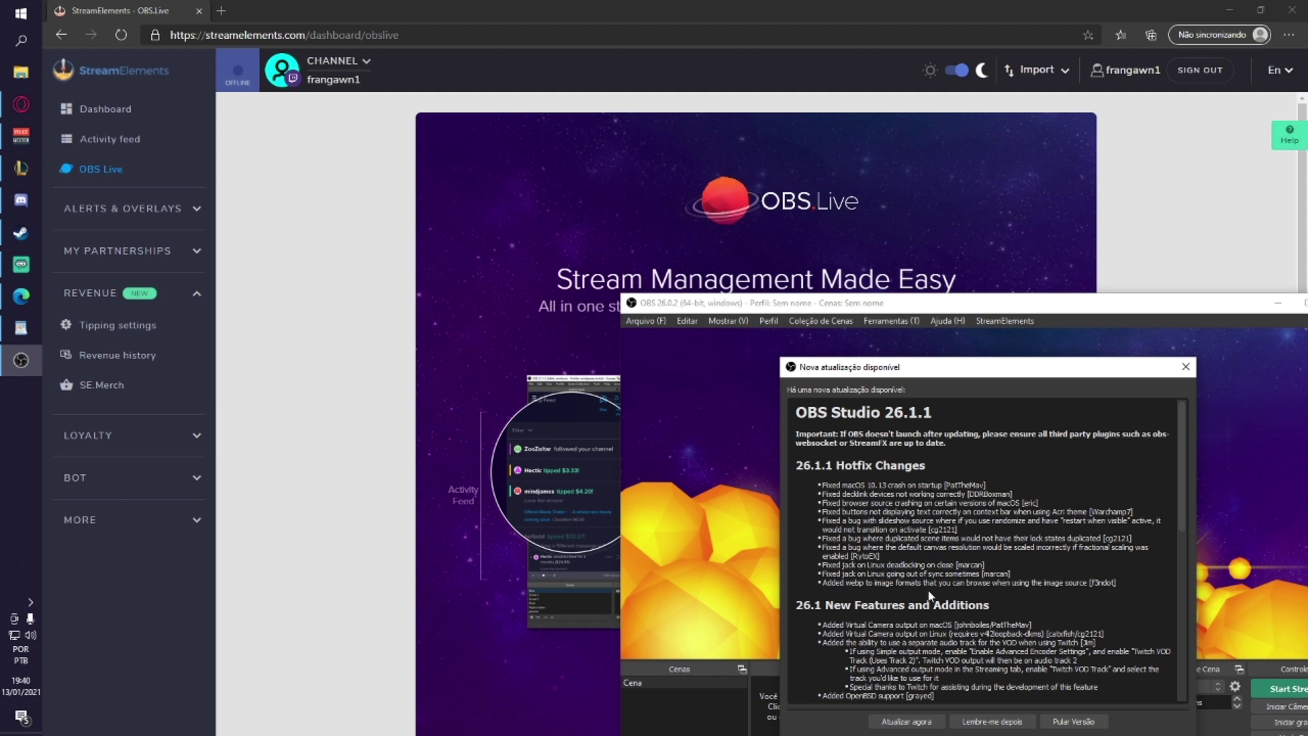
Step: In OBS, postpone the 26.1.1 update and connect OBS.Live with the Twitch account
{"action": "left_click", "coordinate": [977, 719]}
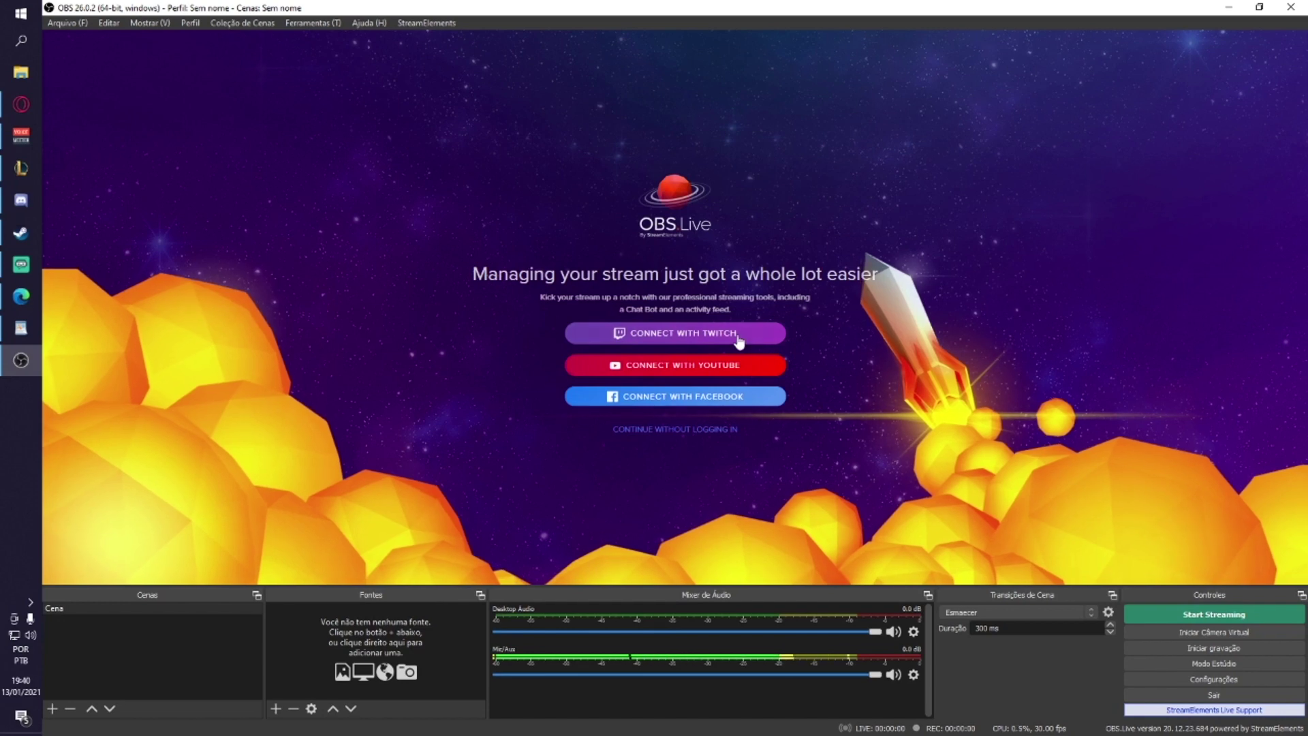
{"action": "left_click", "coordinate": [711, 340]}
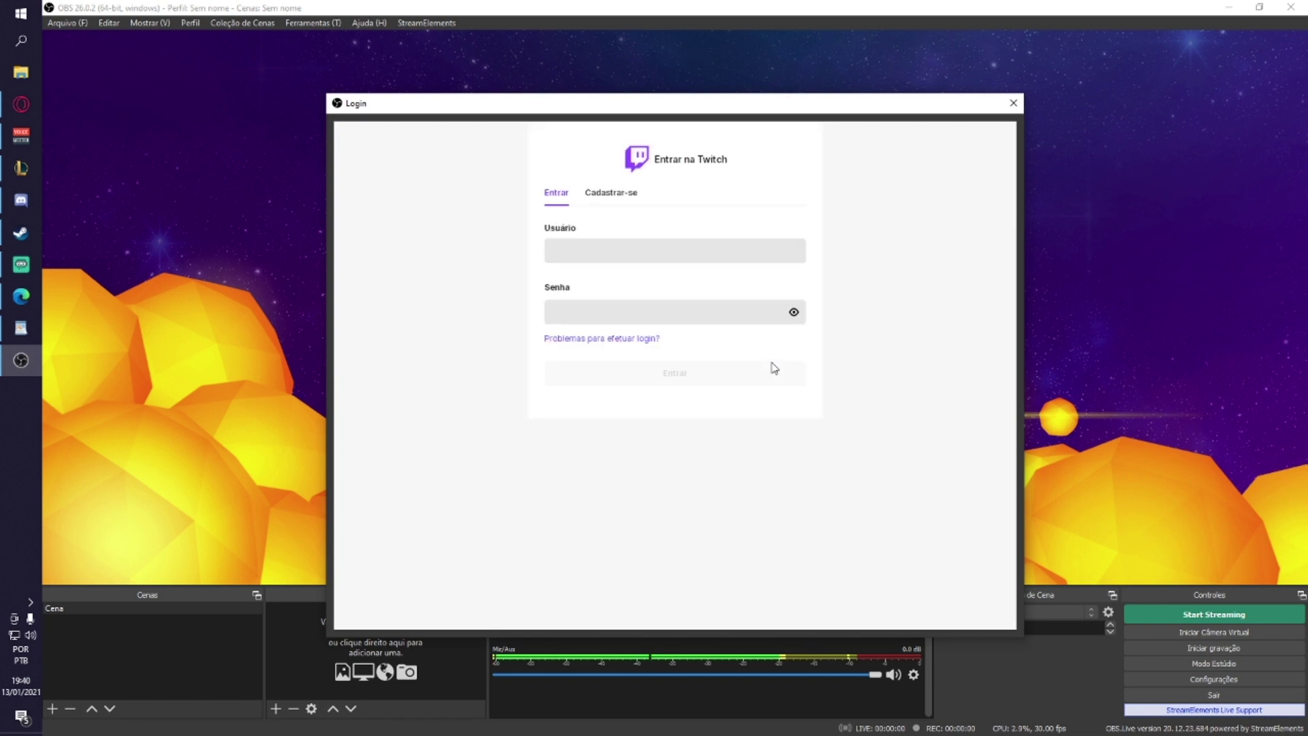
{"action": "left_click", "coordinate": [582, 251]}
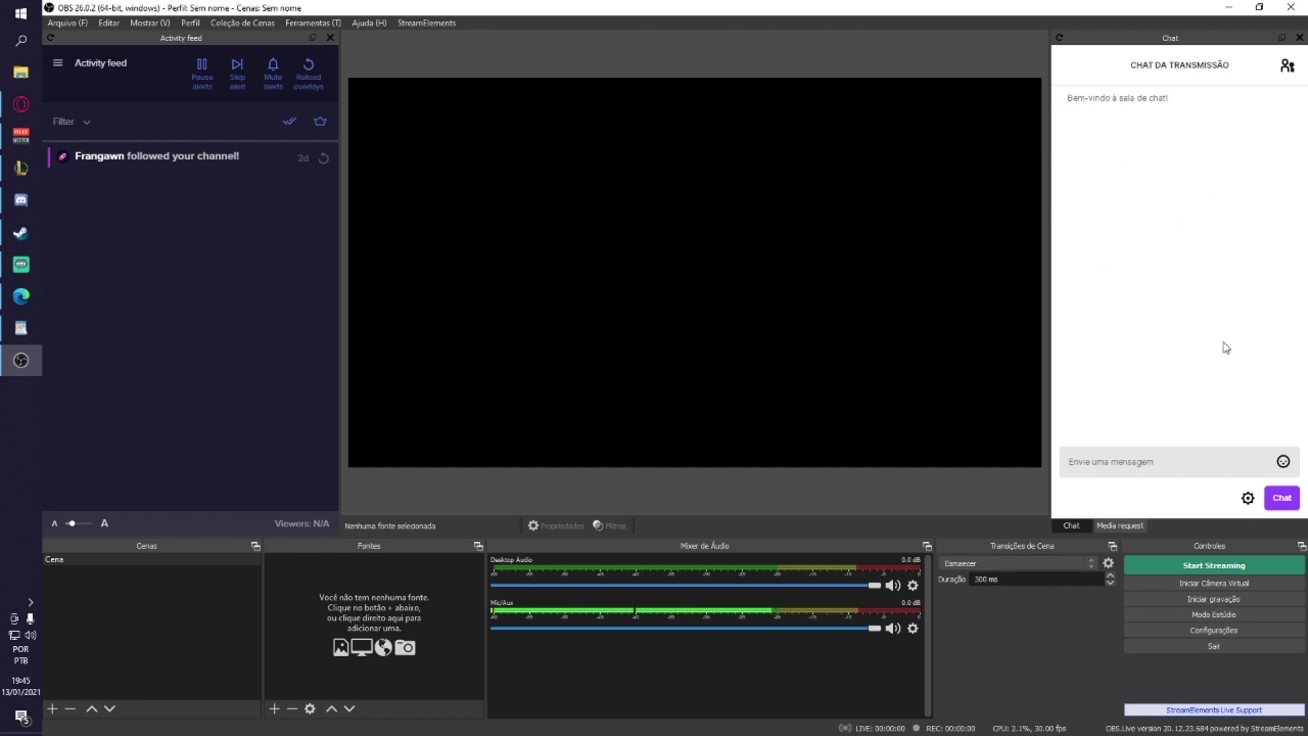
Step: View the Media request panel, returning to the stream chat
{"action": "left_click", "coordinate": [1120, 526]}
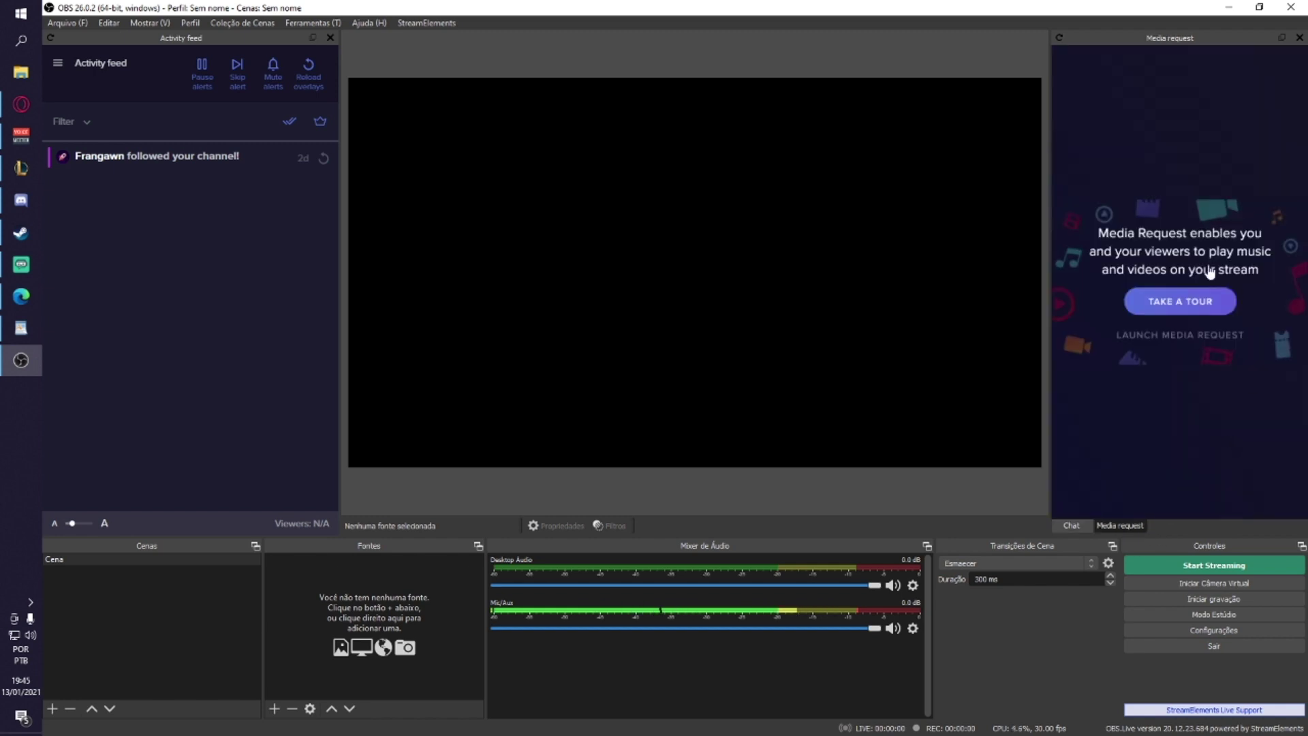
{"action": "left_click", "coordinate": [1082, 530]}
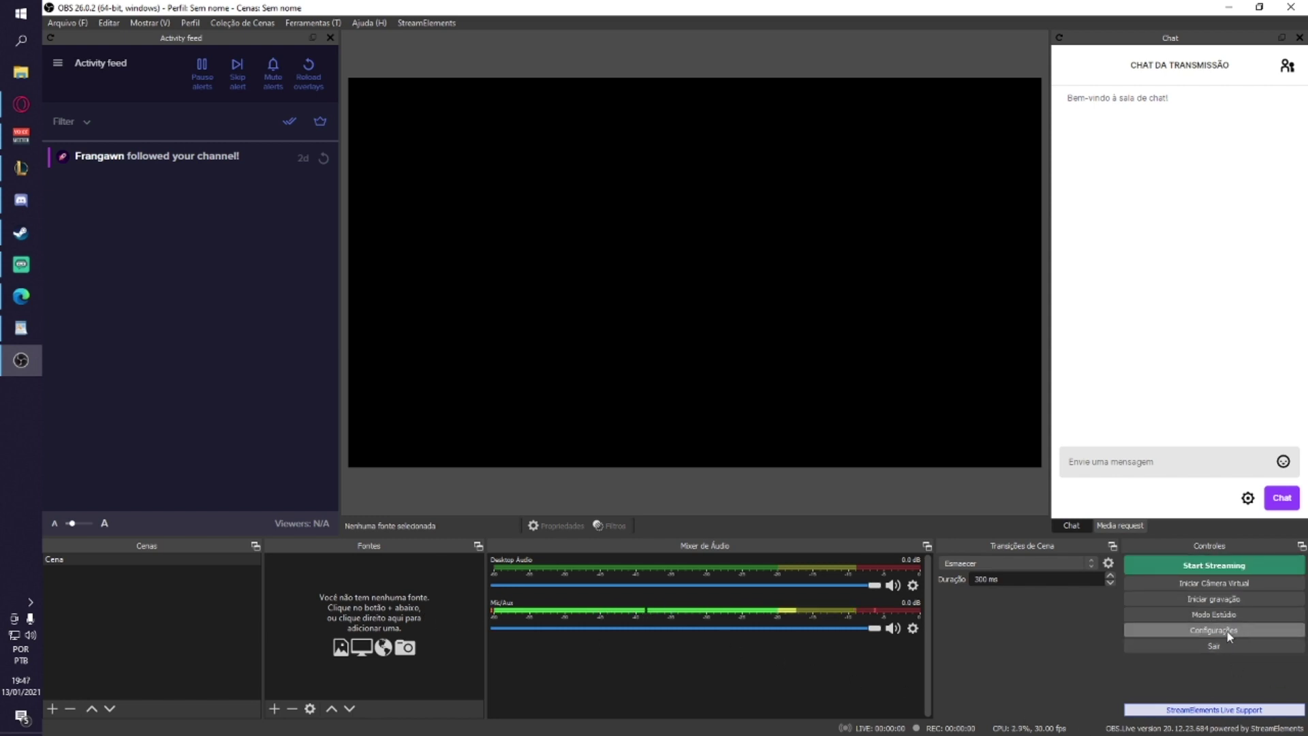
Step: Add a new window capture source named "Client do LOL" to the scene
{"action": "left_click", "coordinate": [204, 657]}
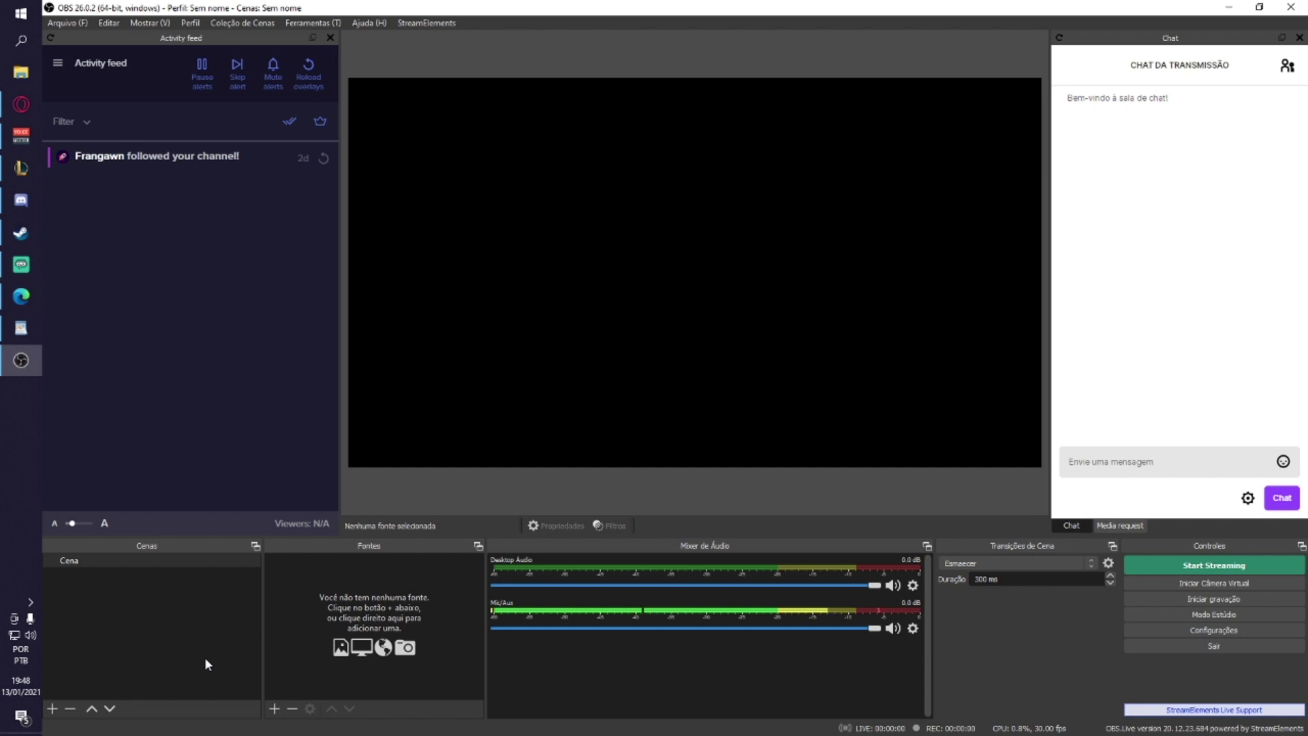
{"action": "left_click", "coordinate": [275, 710]}
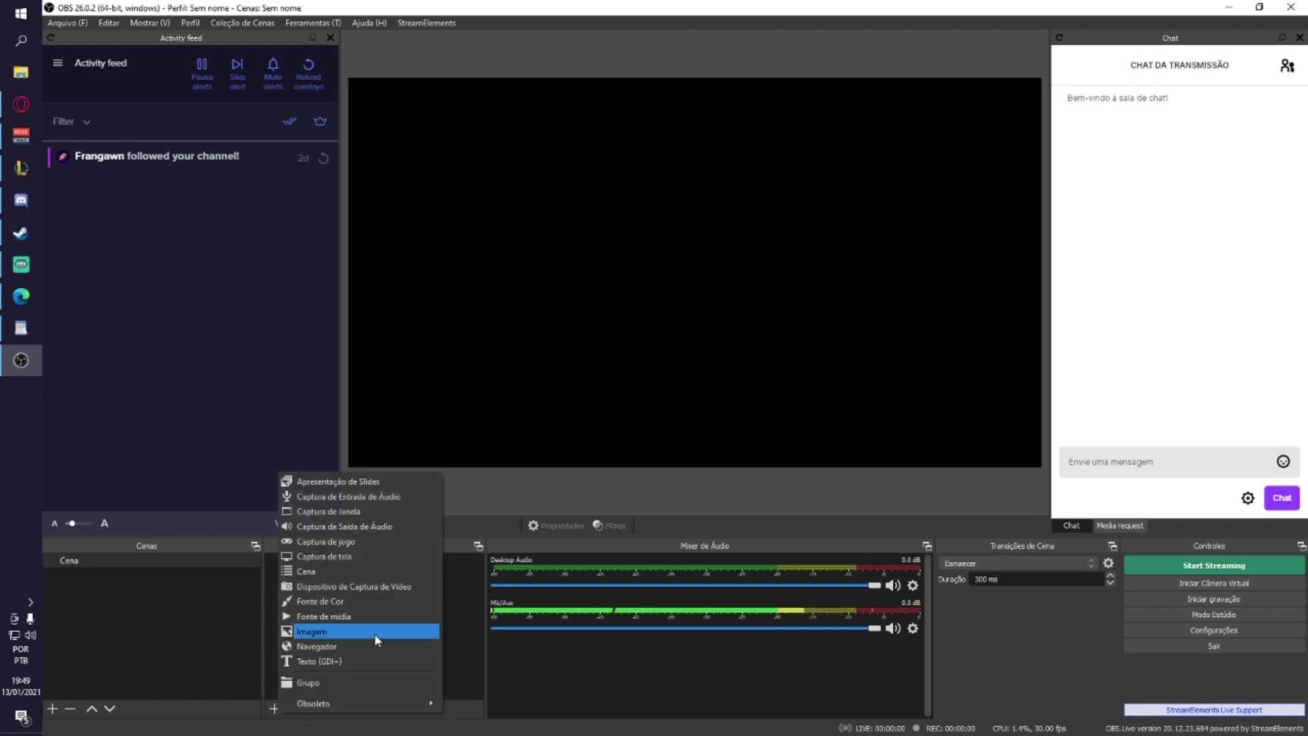
{"action": "left_click", "coordinate": [367, 507]}
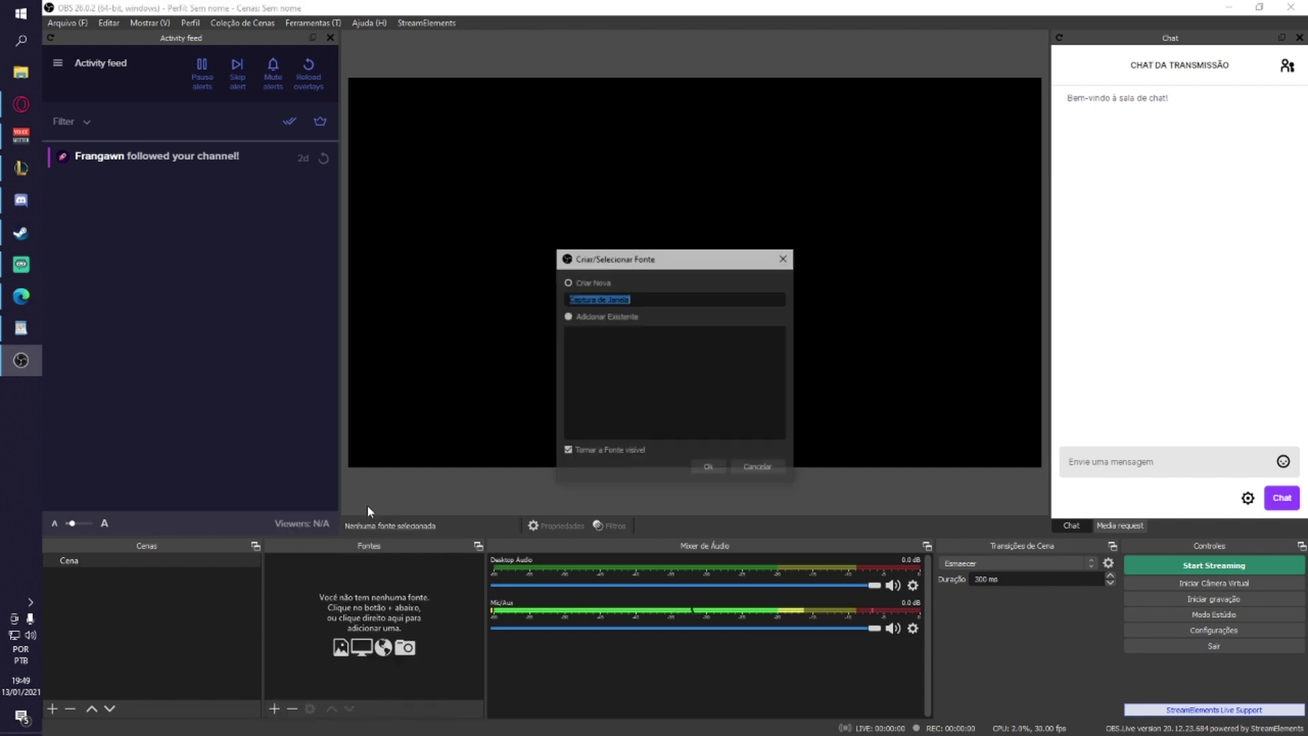
{"action": "type", "text": "Client "}
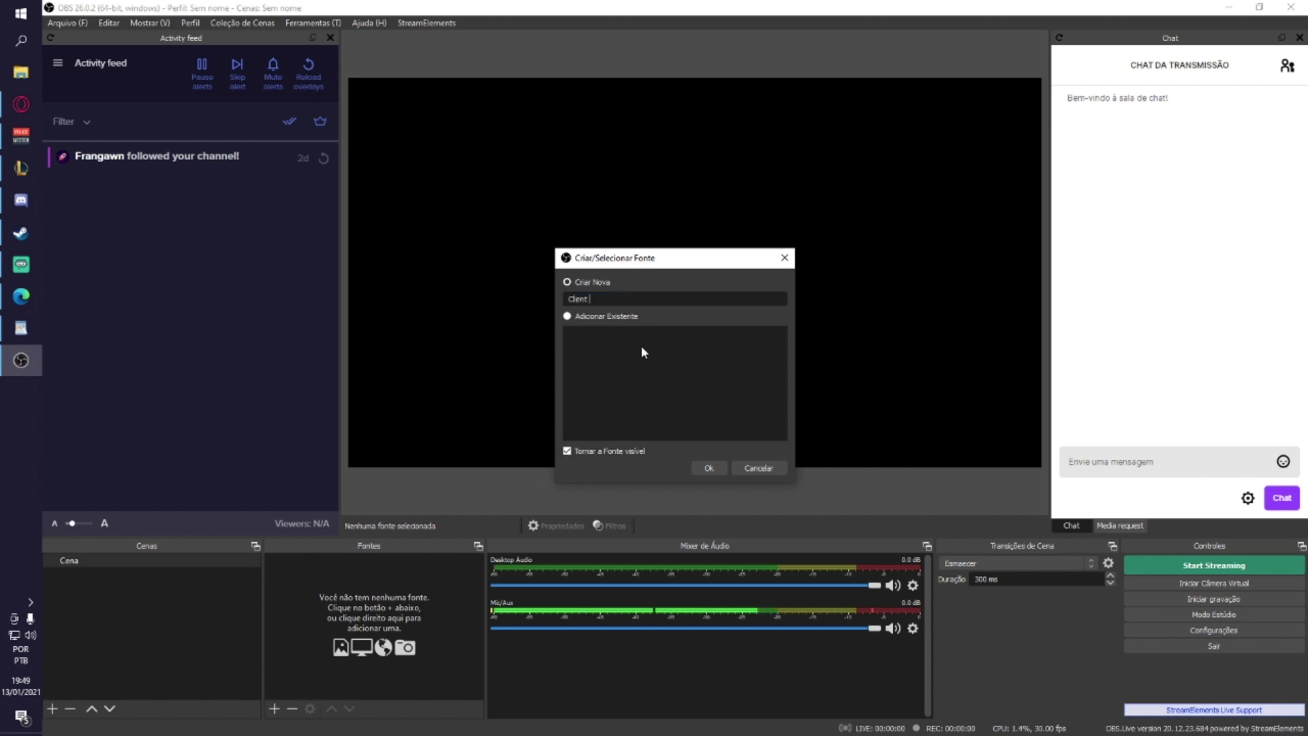
{"action": "type", "text": "do LOL"}
{"action": "key", "text": "Return"}
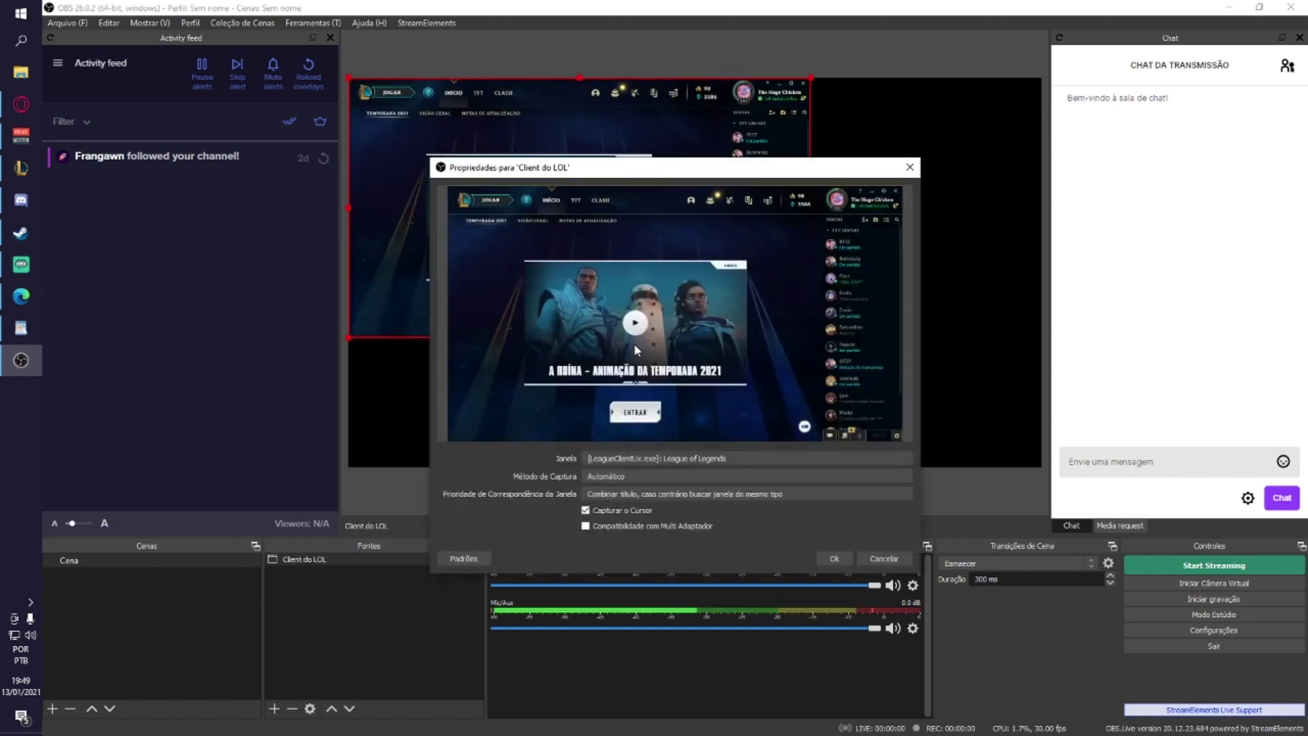
Step: Confirm the League of Legends client as the captured window and enlarge the source to fill the whole canvas
{"action": "left_click", "coordinate": [693, 462]}
{"action": "left_click", "coordinate": [828, 551]}
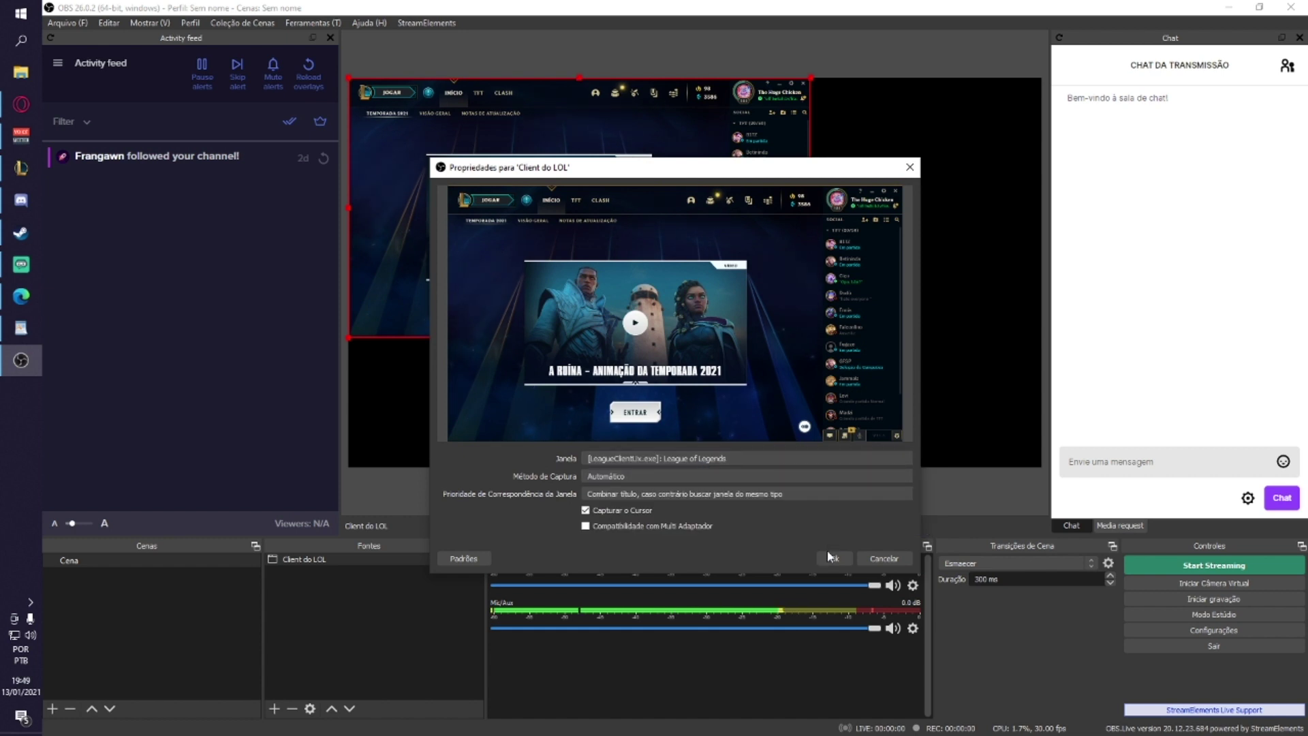
{"action": "left_click", "coordinate": [833, 558]}
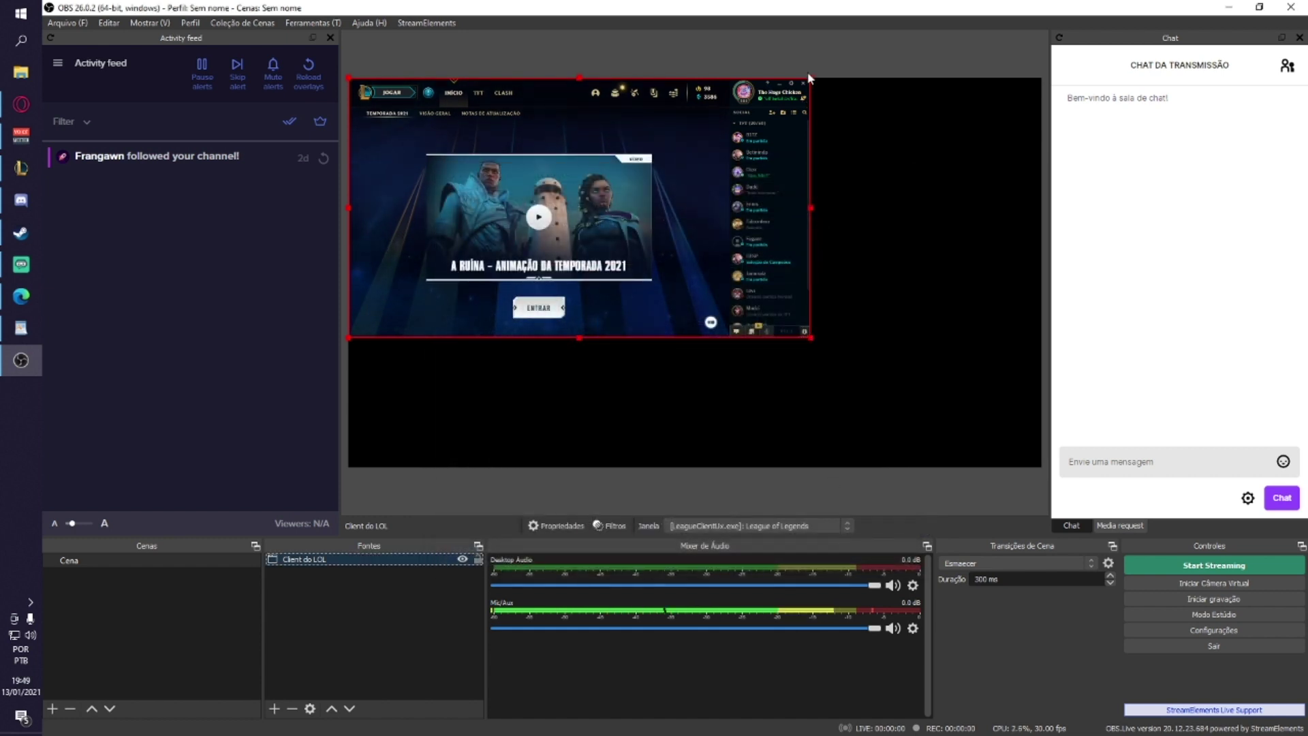
{"action": "left_click_drag", "start_coordinate": [812, 340], "coordinate": [1042, 468]}
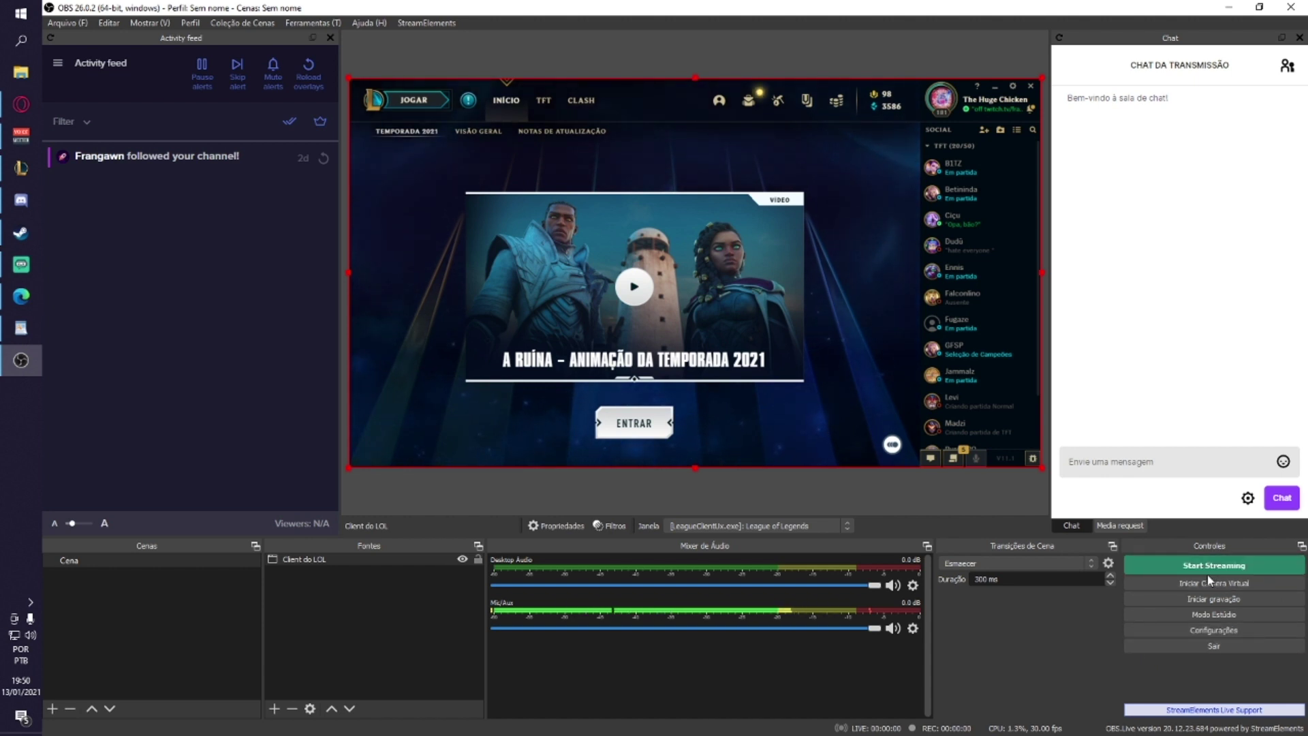
Step: In the streaming settings, keep Twitch as the service and connect the Twitch account with its username and password
{"action": "left_click", "coordinate": [1231, 637]}
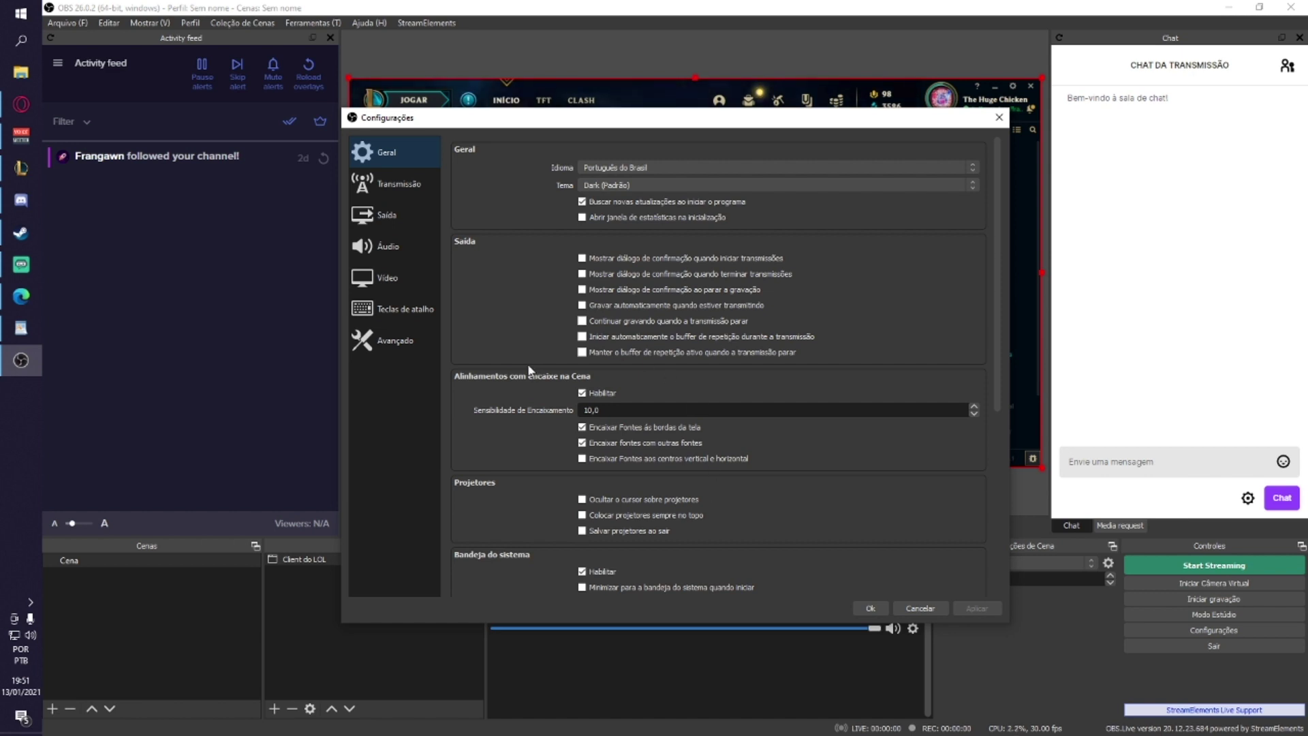
{"action": "left_click", "coordinate": [424, 184]}
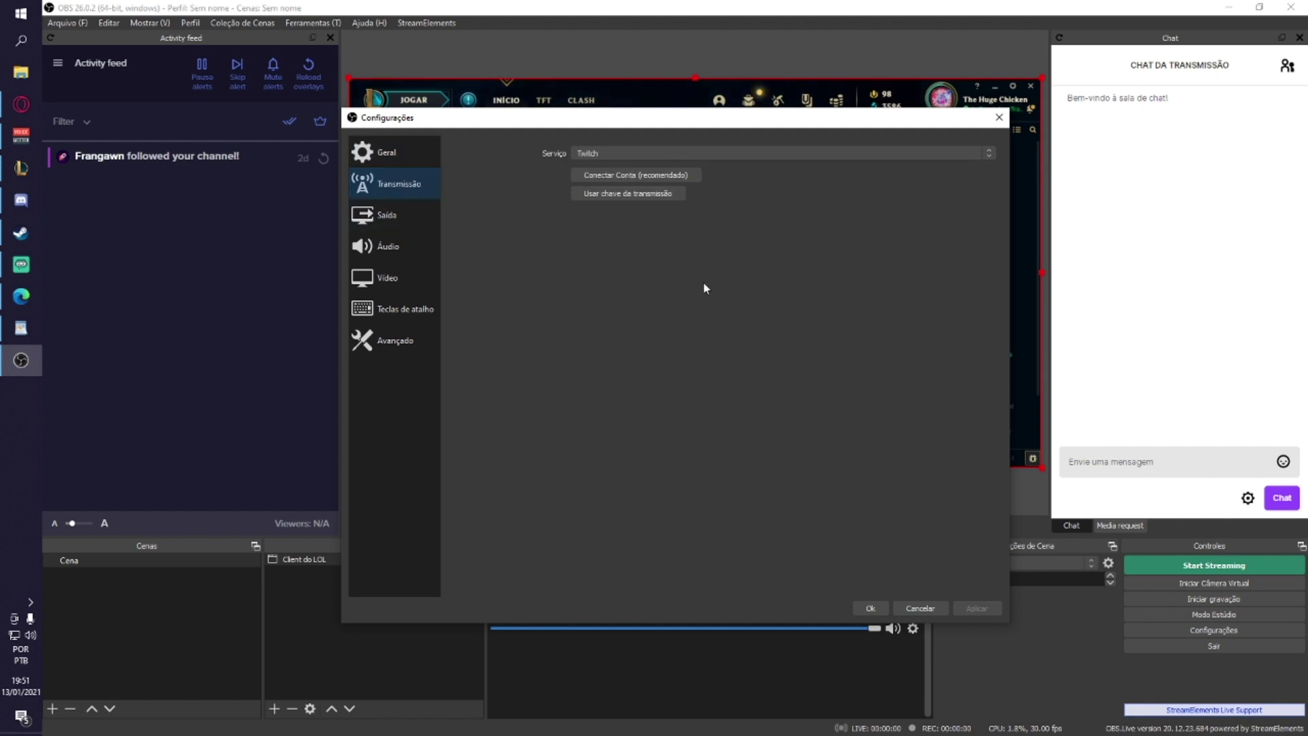
{"action": "left_click", "coordinate": [615, 154]}
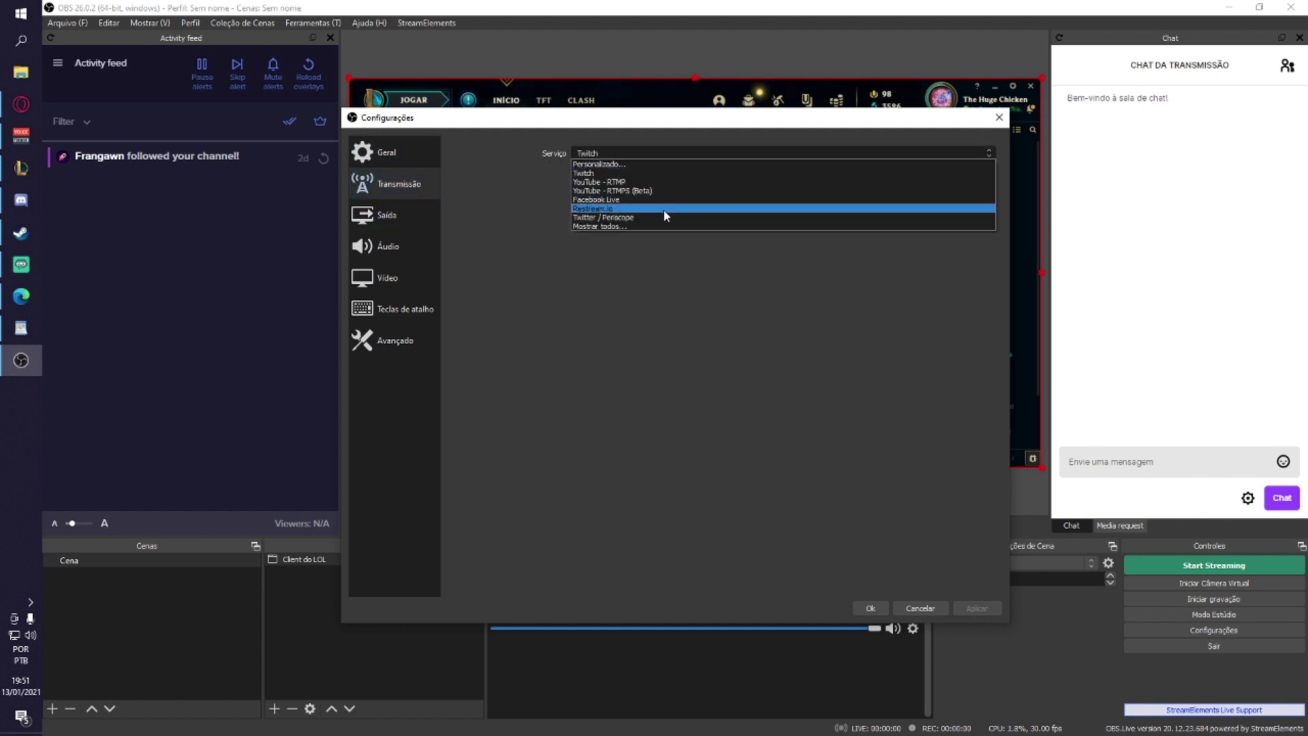
{"action": "left_click", "coordinate": [657, 312]}
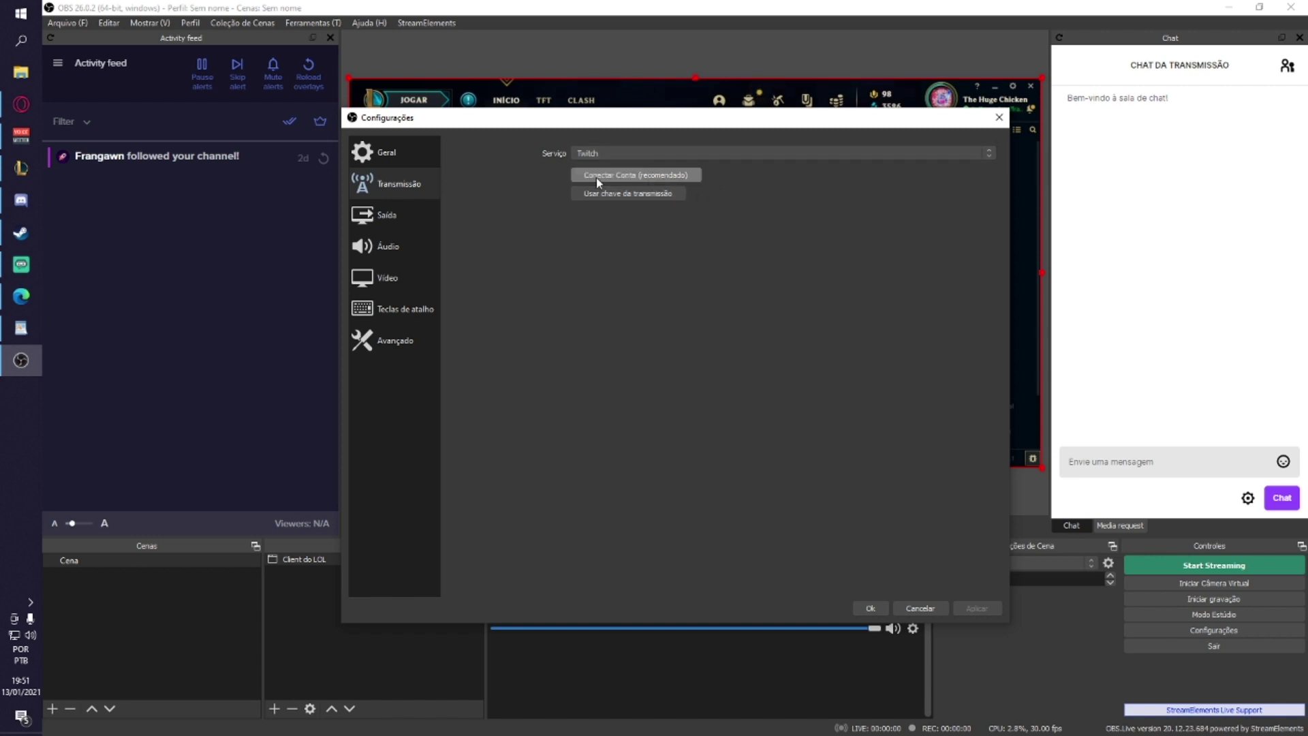
{"action": "left_click", "coordinate": [649, 178]}
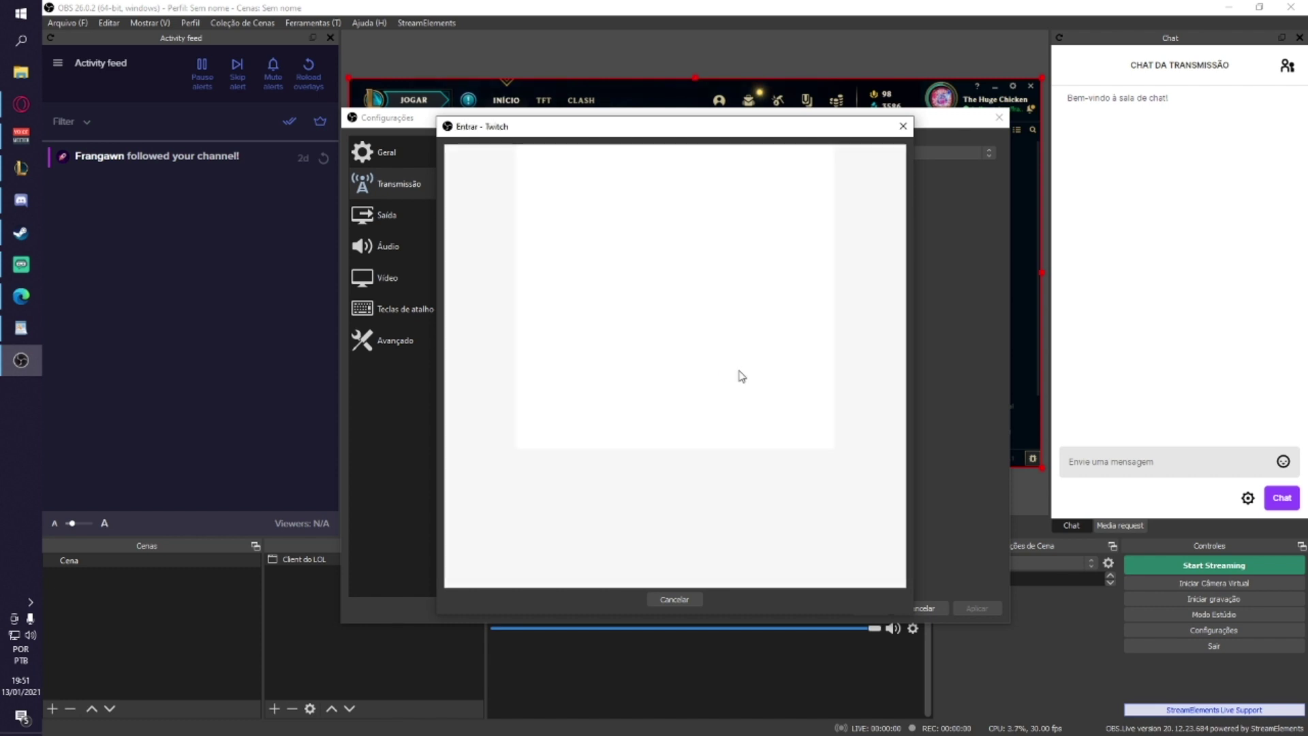
{"action": "left_click", "coordinate": [661, 259]}
{"action": "type", "text": "Frangawn"}
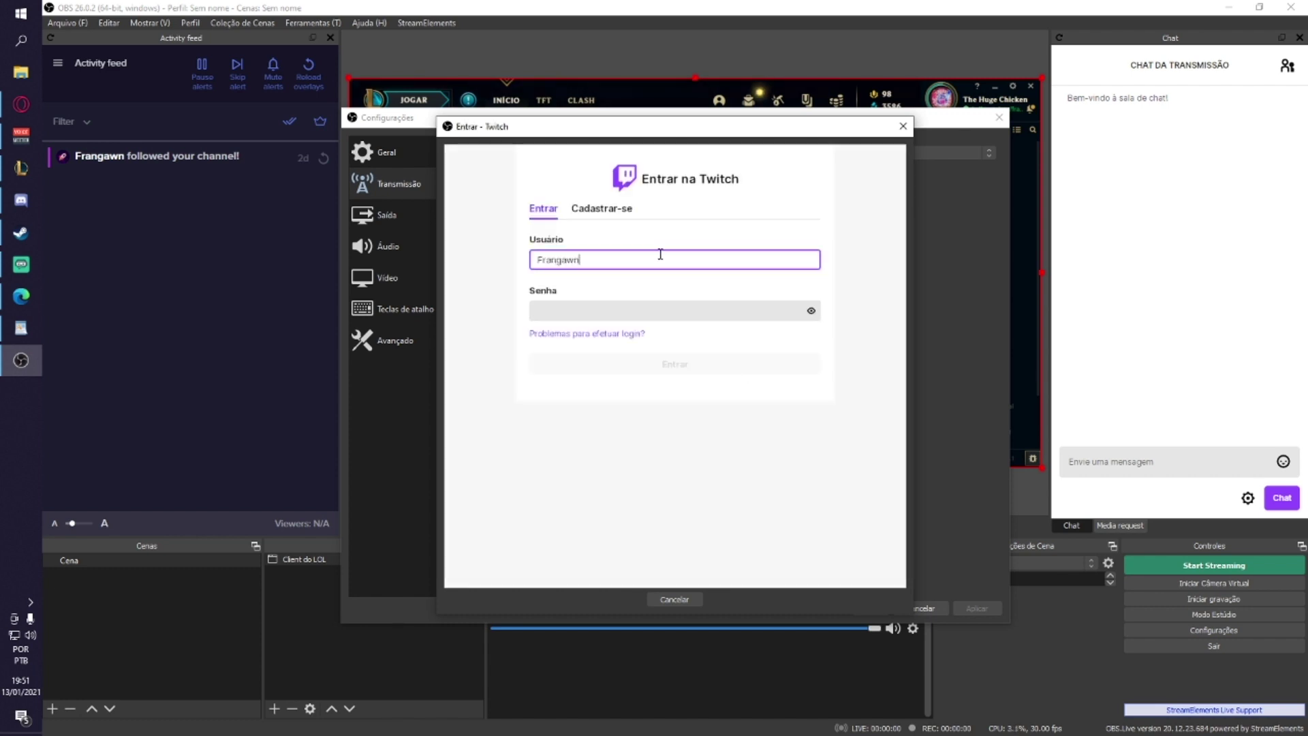
{"action": "key", "text": "Tab"}
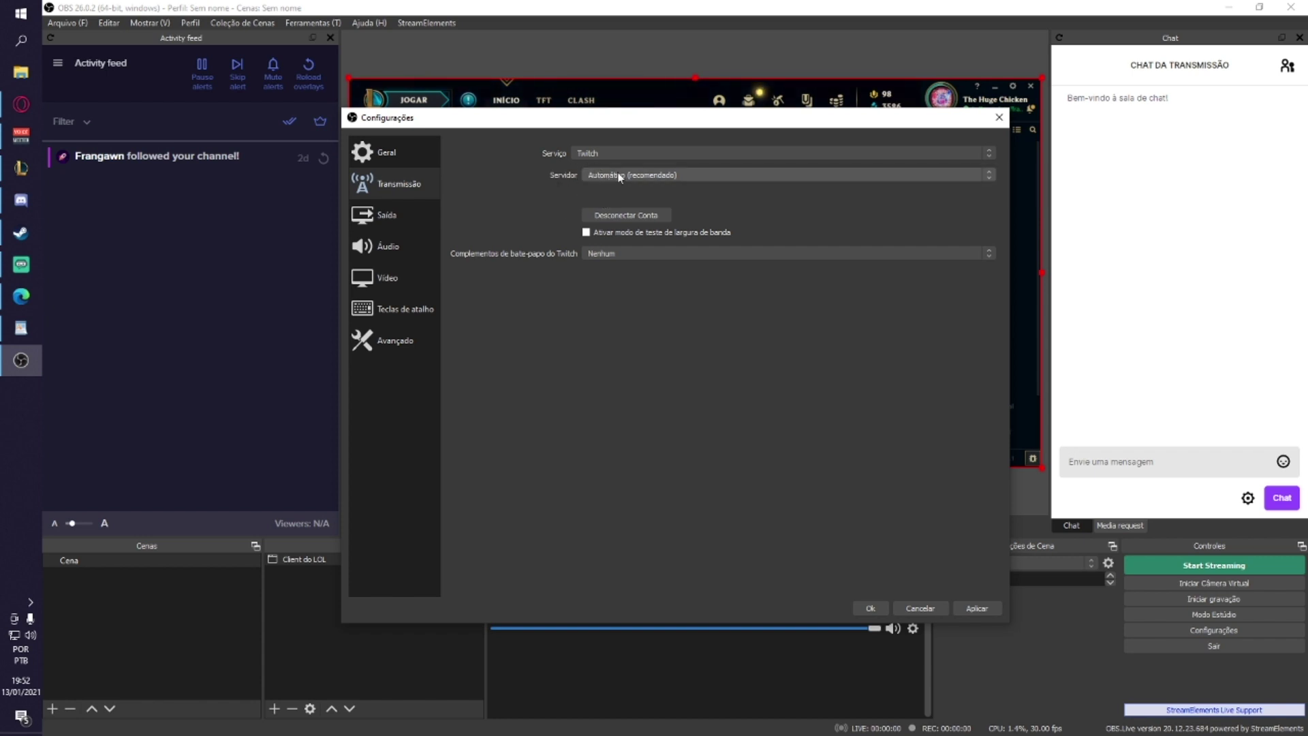
Step: Keep the streaming server on automatic and set the Twitch chat add-ons to BetterTTV e FrankerFaceZ
{"action": "left_click", "coordinate": [643, 179]}
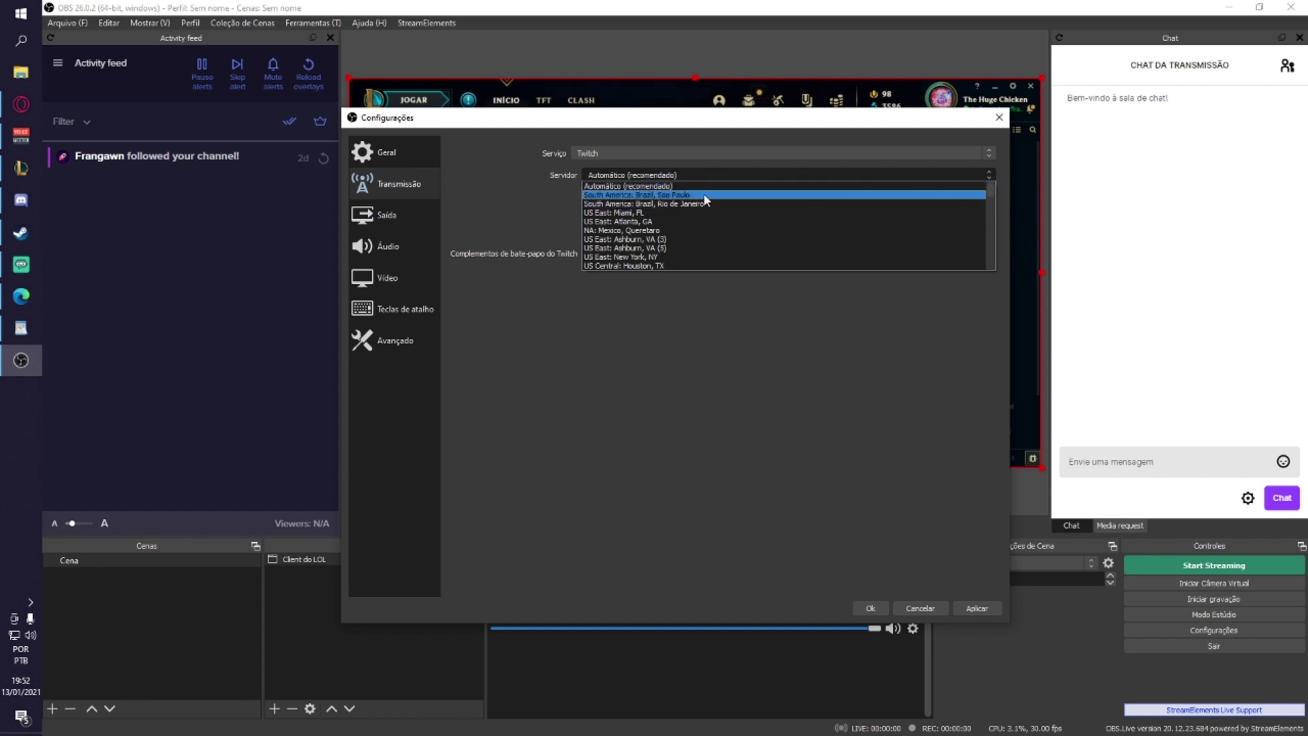
{"action": "left_click", "coordinate": [648, 282]}
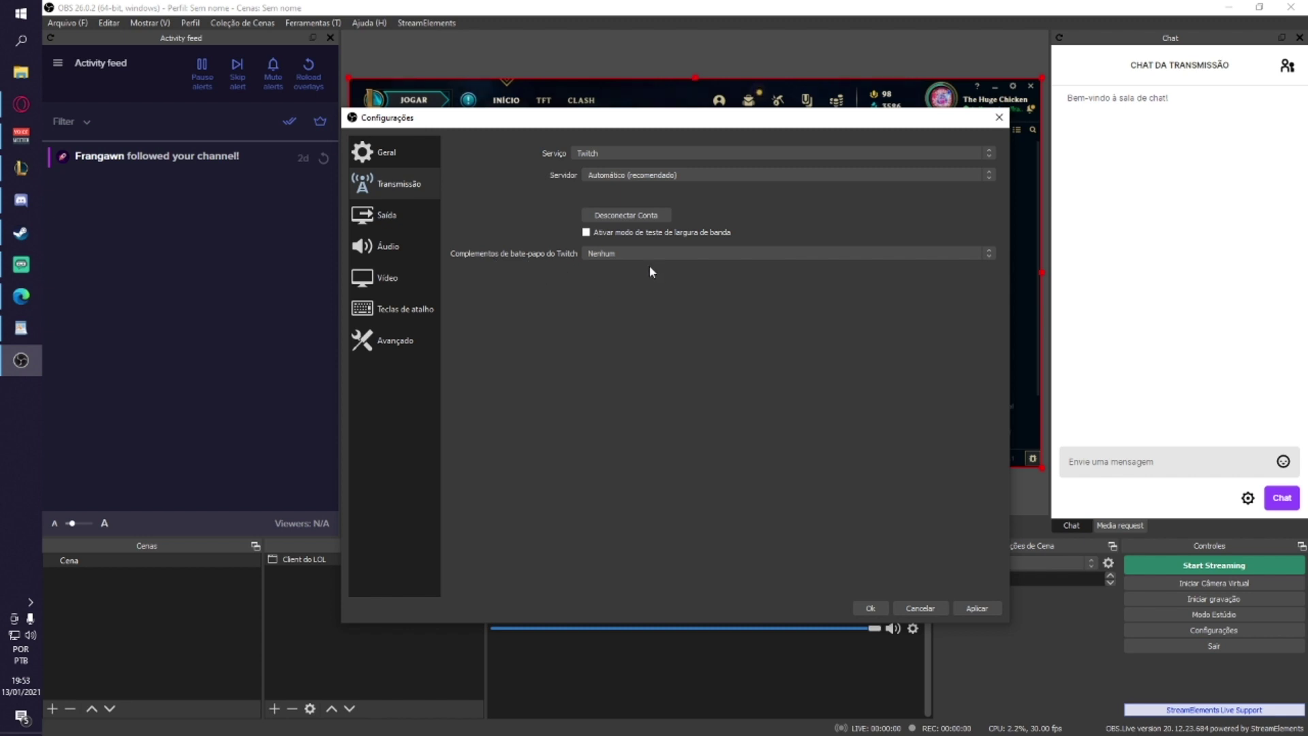
{"action": "left_click", "coordinate": [641, 255]}
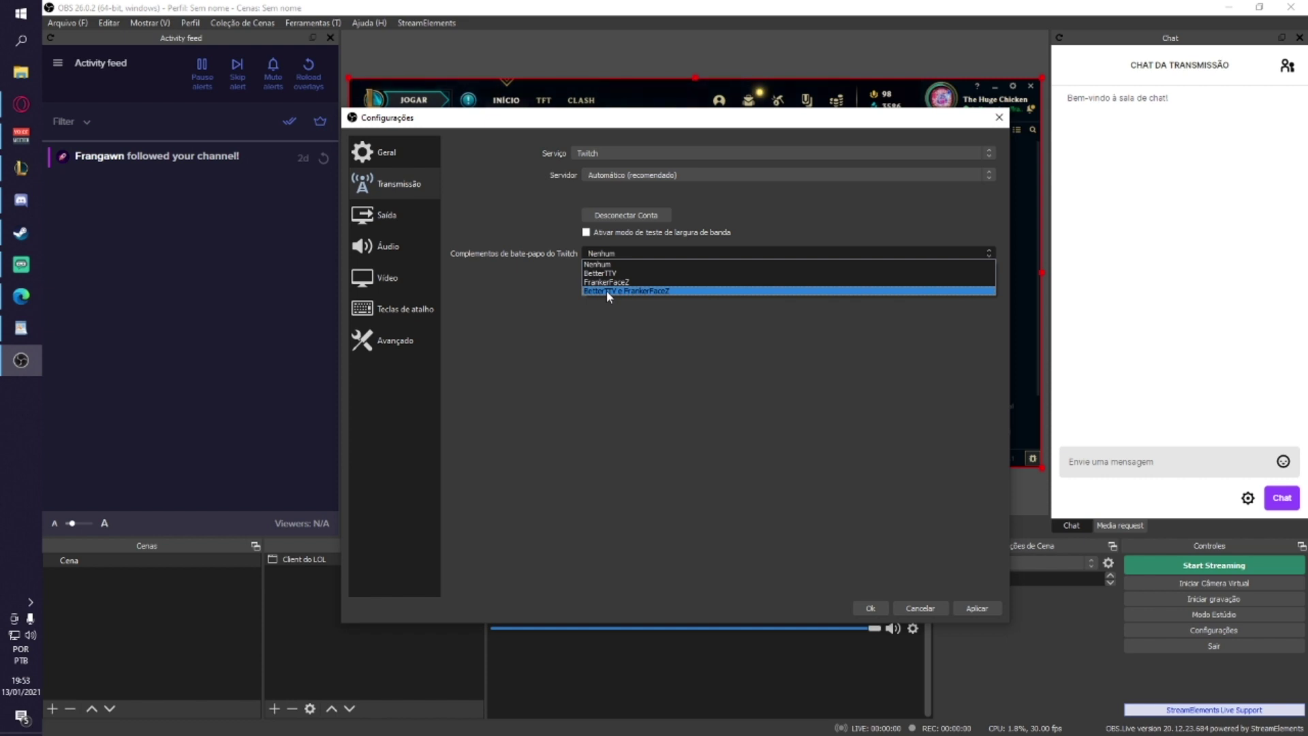
{"action": "left_click", "coordinate": [607, 291]}
Step: Review the base and output resolutions in the video settings
{"action": "left_click", "coordinate": [421, 273]}
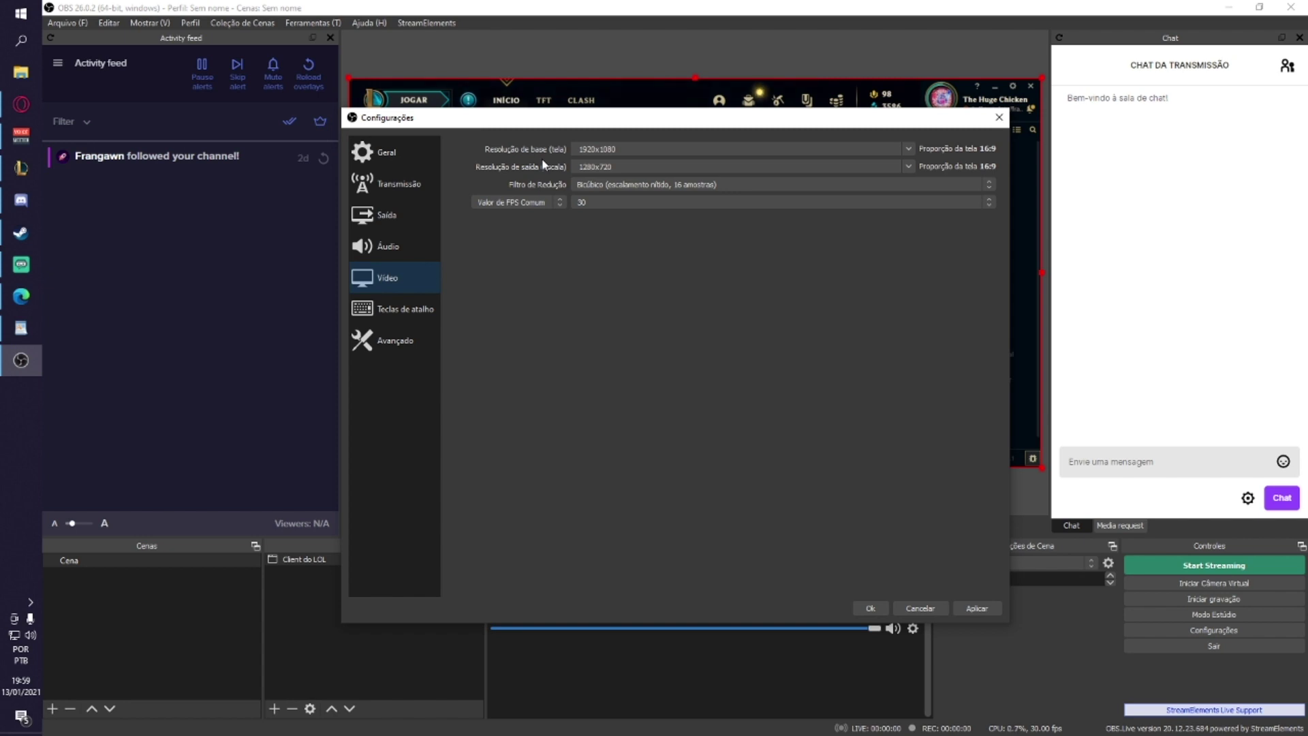
{"action": "double_click", "coordinate": [585, 150]}
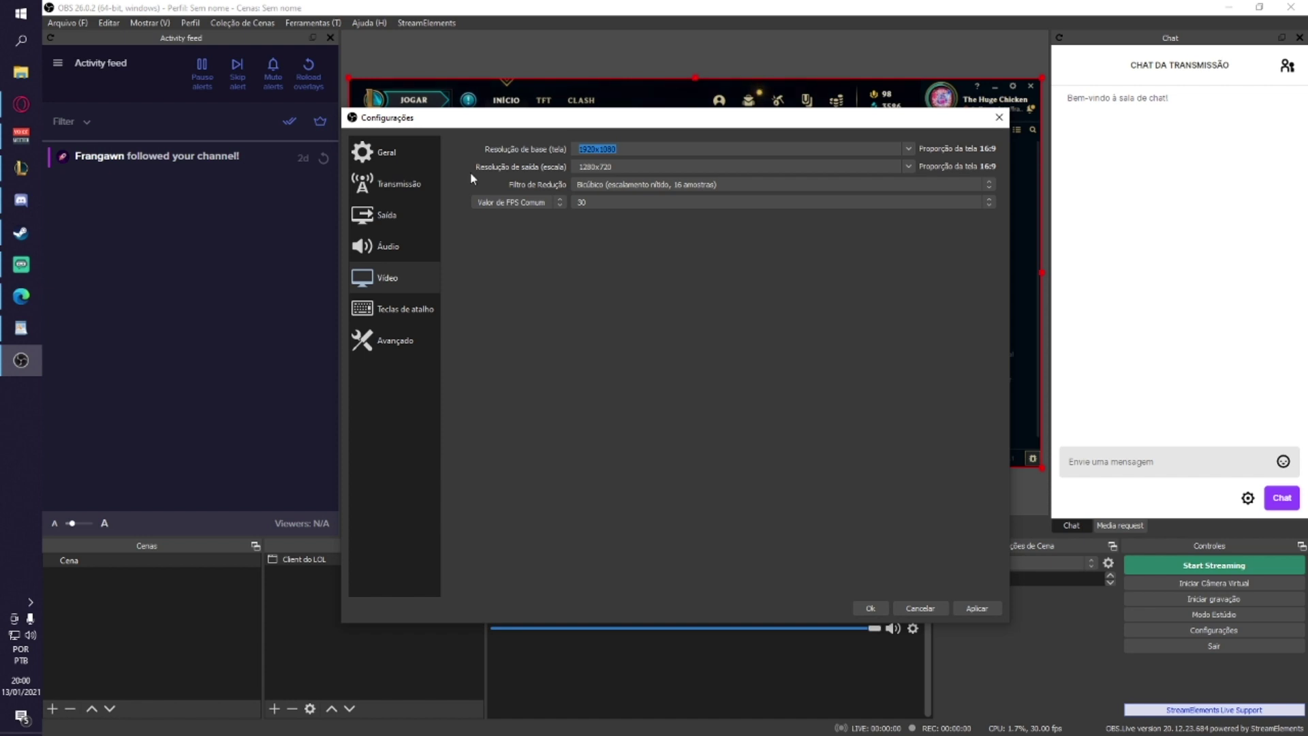
{"action": "double_click", "coordinate": [628, 166]}
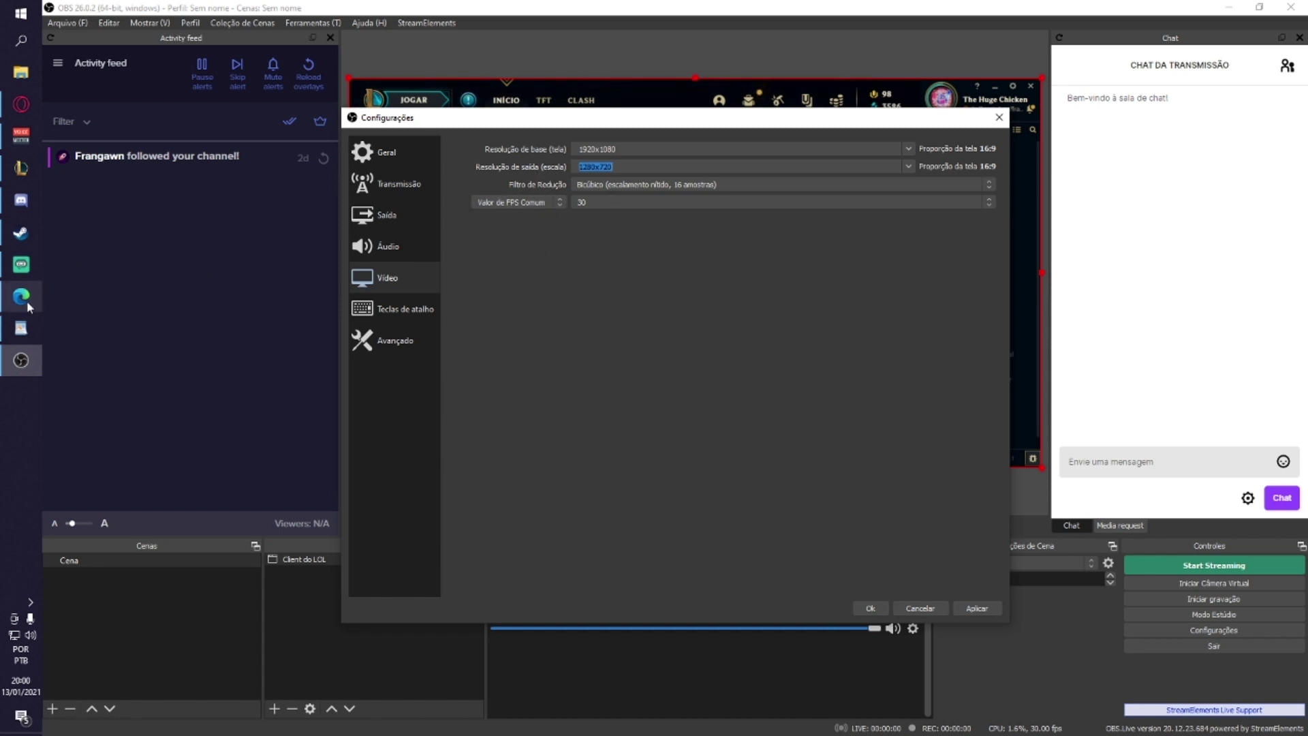
Step: Switch to the browser and examine Twitch's recommended NVENC bitrates for 1080p at 60 and 30 fps
{"action": "left_click", "coordinate": [27, 301]}
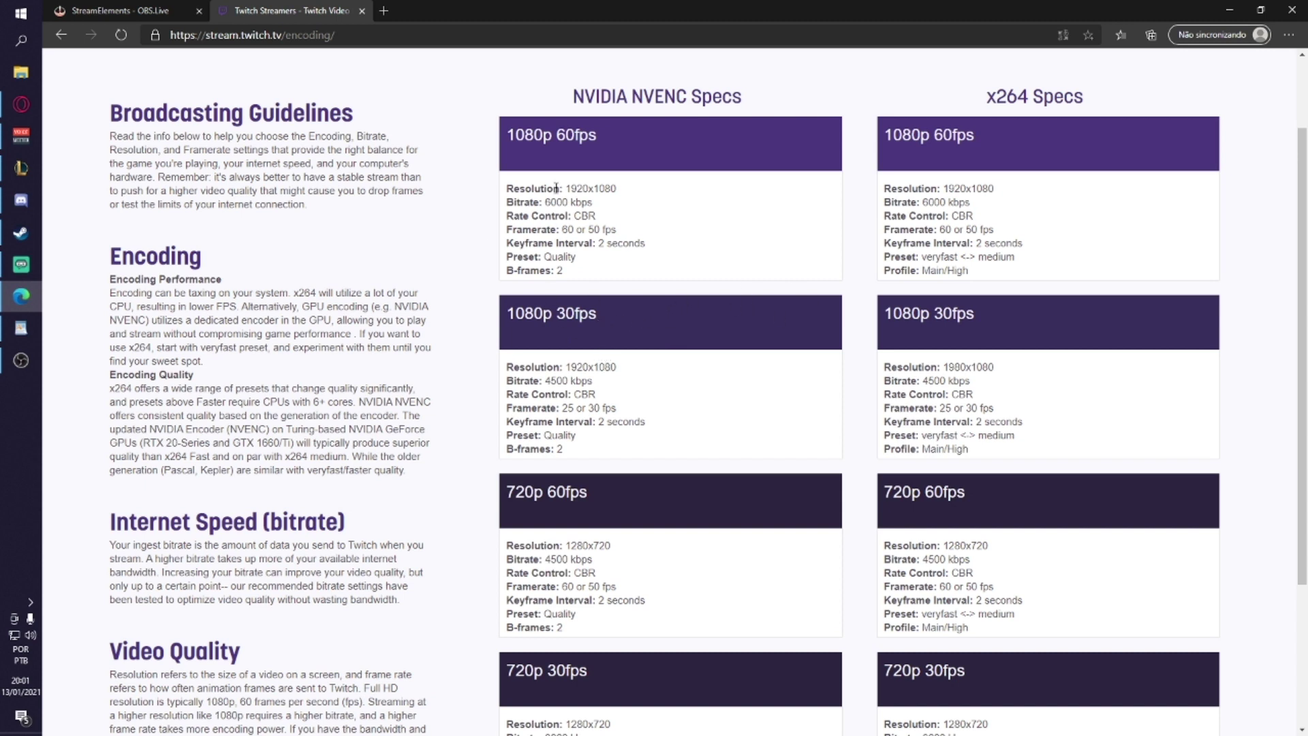
{"action": "left_click_drag", "start_coordinate": [534, 135], "coordinate": [552, 135]}
{"action": "double_click", "coordinate": [538, 135]}
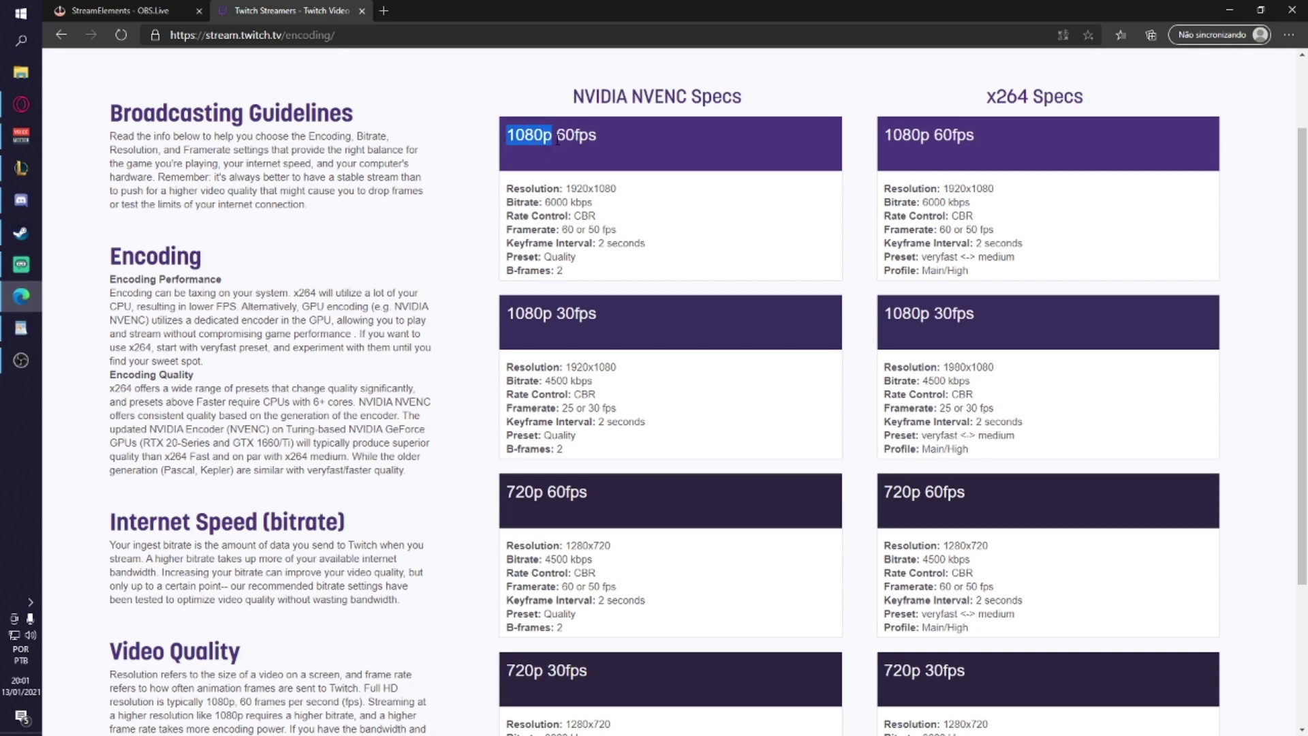
{"action": "double_click", "coordinate": [576, 135]}
{"action": "left_click", "coordinate": [577, 200]}
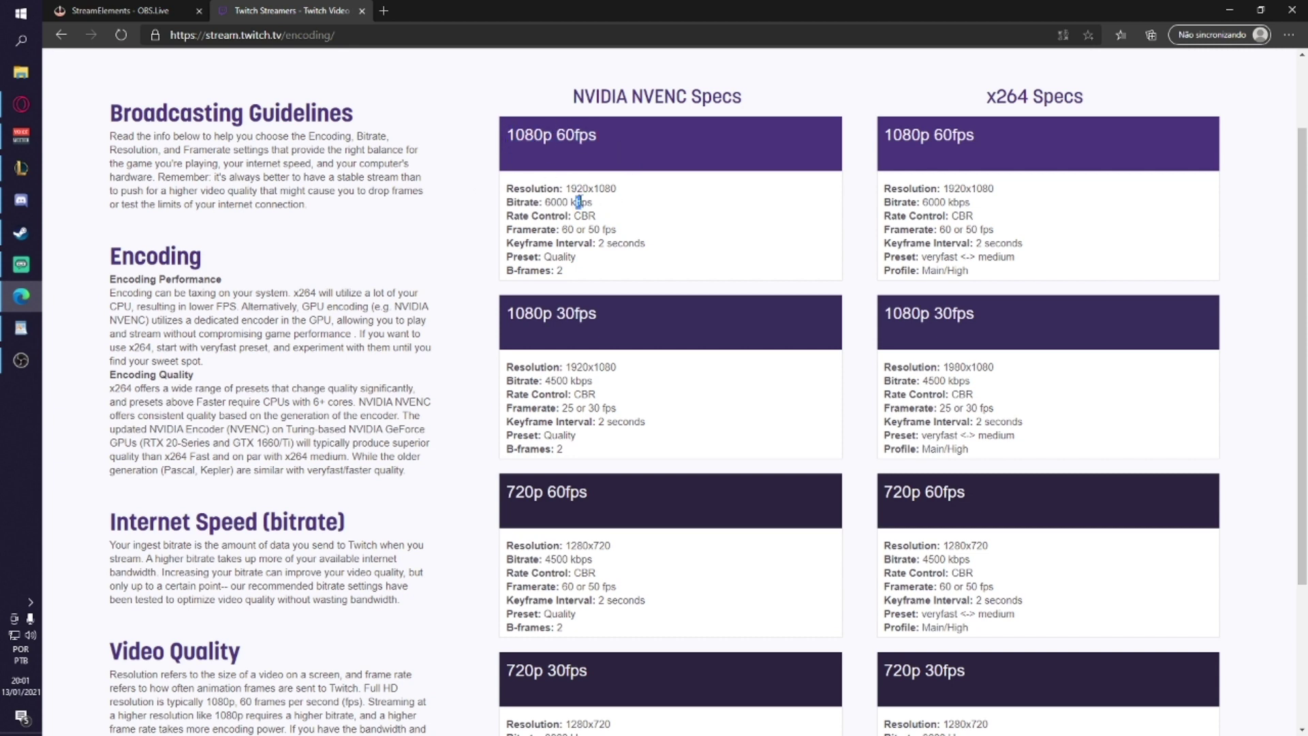
{"action": "left_click_drag", "start_coordinate": [501, 143], "coordinate": [607, 137]}
{"action": "left_click", "coordinate": [622, 163]}
{"action": "left_click_drag", "start_coordinate": [594, 203], "coordinate": [545, 202]}
{"action": "left_click_drag", "start_coordinate": [601, 386], "coordinate": [546, 383]}
Step: Examine the recommended NVENC bitrates and resolutions for 720p at 60 and 30 fps
{"action": "left_click_drag", "start_coordinate": [581, 492], "coordinate": [507, 492]}
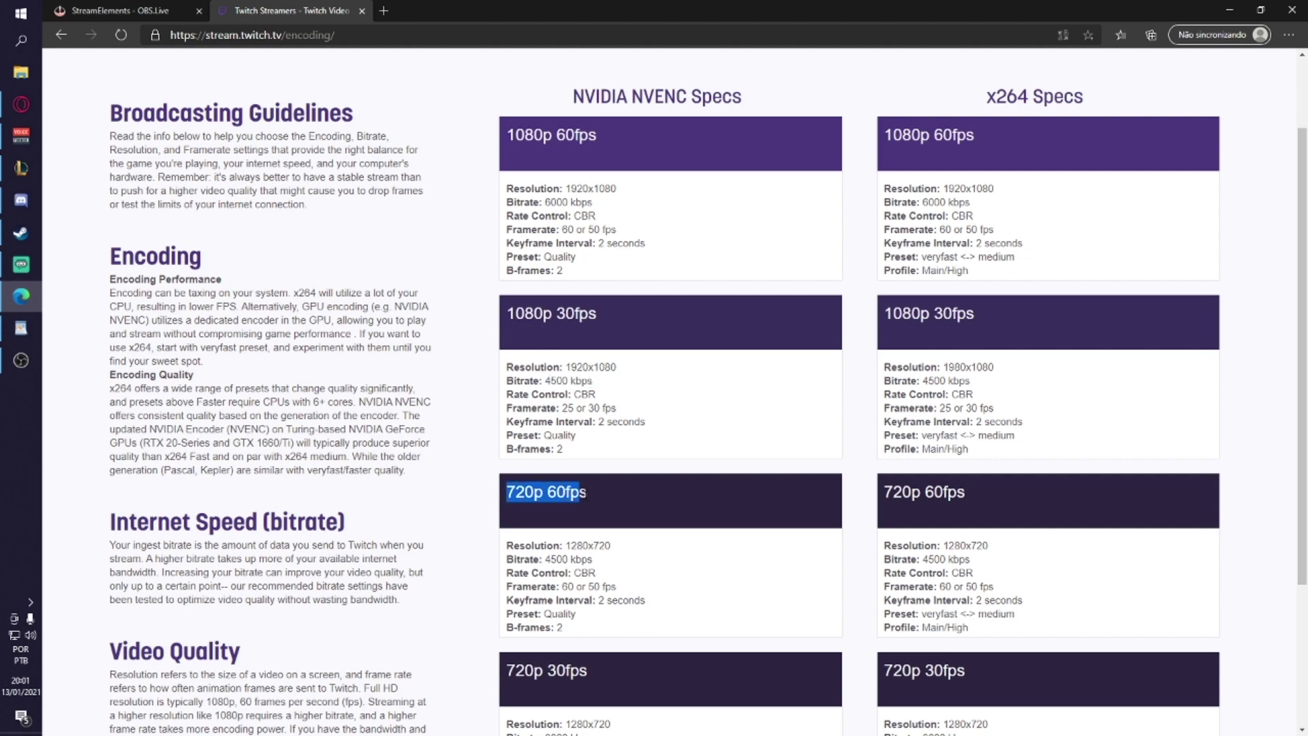
{"action": "left_click", "coordinate": [595, 509]}
{"action": "left_click_drag", "start_coordinate": [603, 560], "coordinate": [545, 560]}
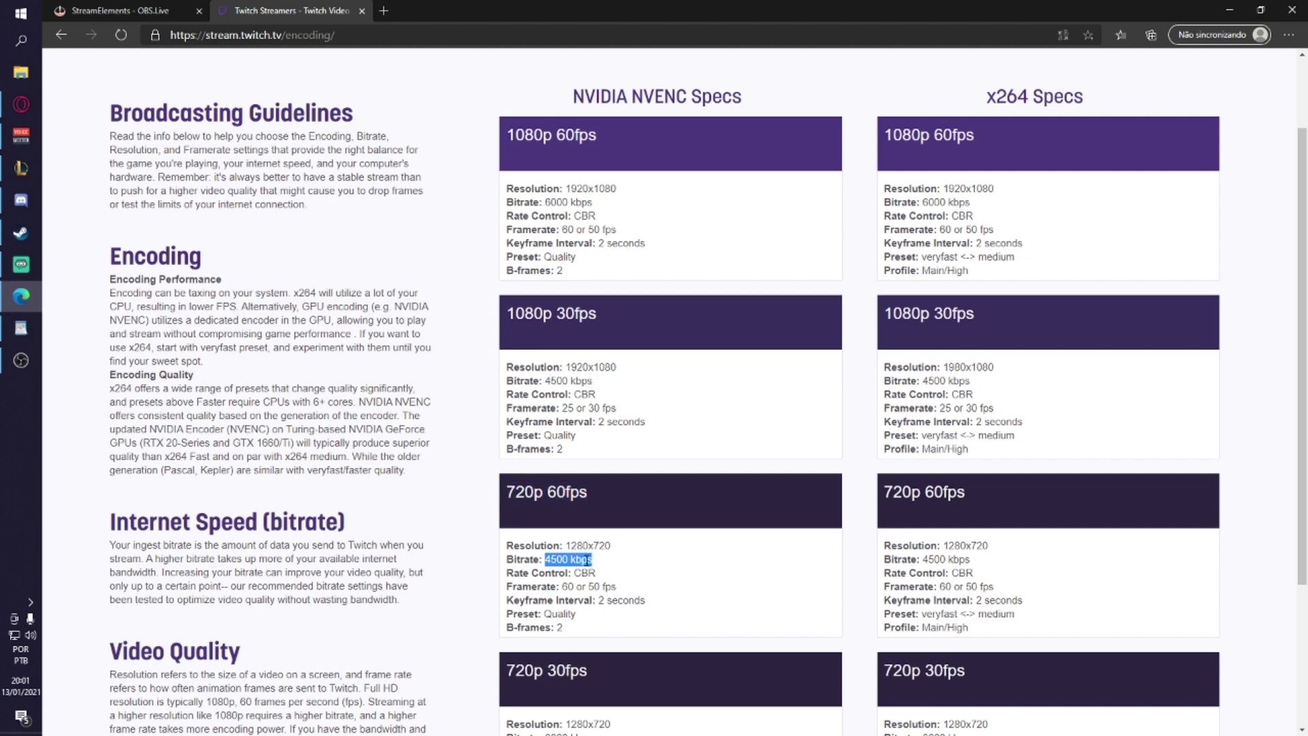
{"action": "scroll", "coordinate": [592, 560], "scroll_direction": "down", "scroll_amount": 3}
{"action": "left_click_drag", "start_coordinate": [505, 469], "coordinate": [589, 468]}
{"action": "left_click", "coordinate": [565, 520]}
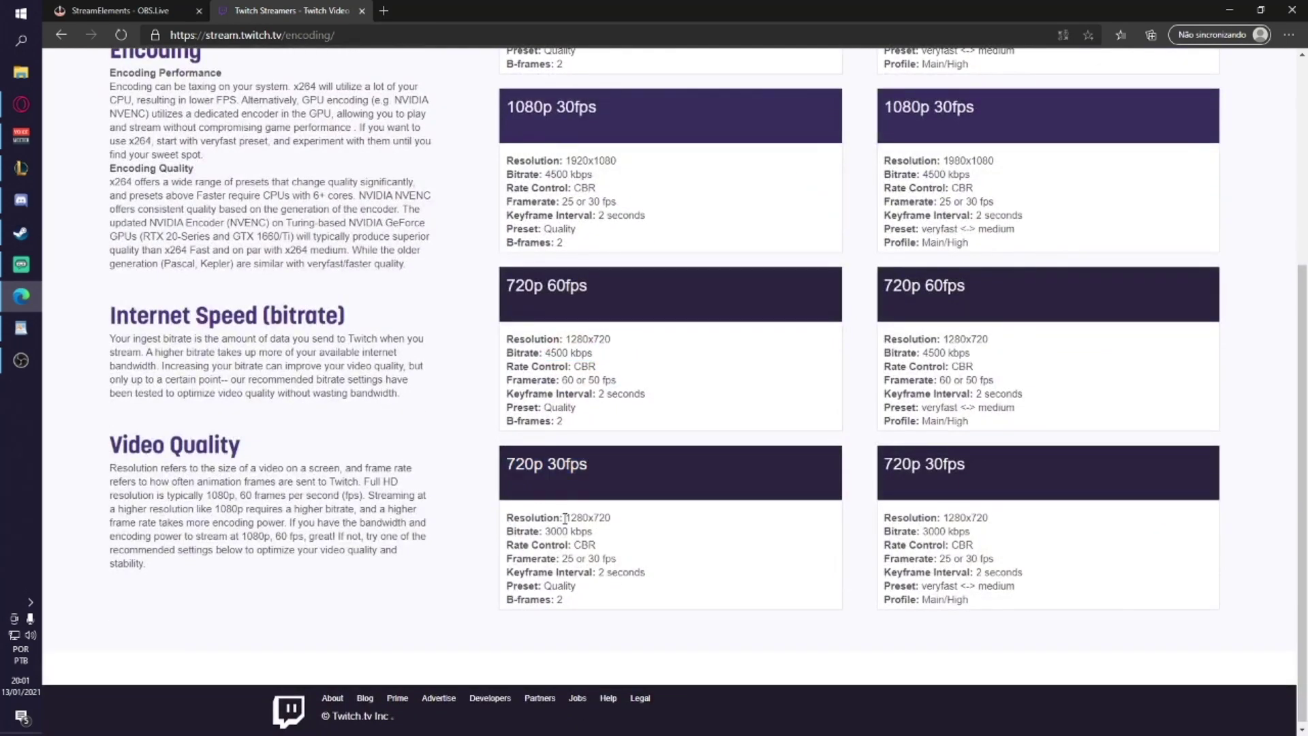
Step: Examine Twitch's recommended NVENC bitrate for 720p at 30 fps
{"action": "left_click_drag", "start_coordinate": [546, 531], "coordinate": [598, 533]}
{"action": "left_click", "coordinate": [599, 533]}
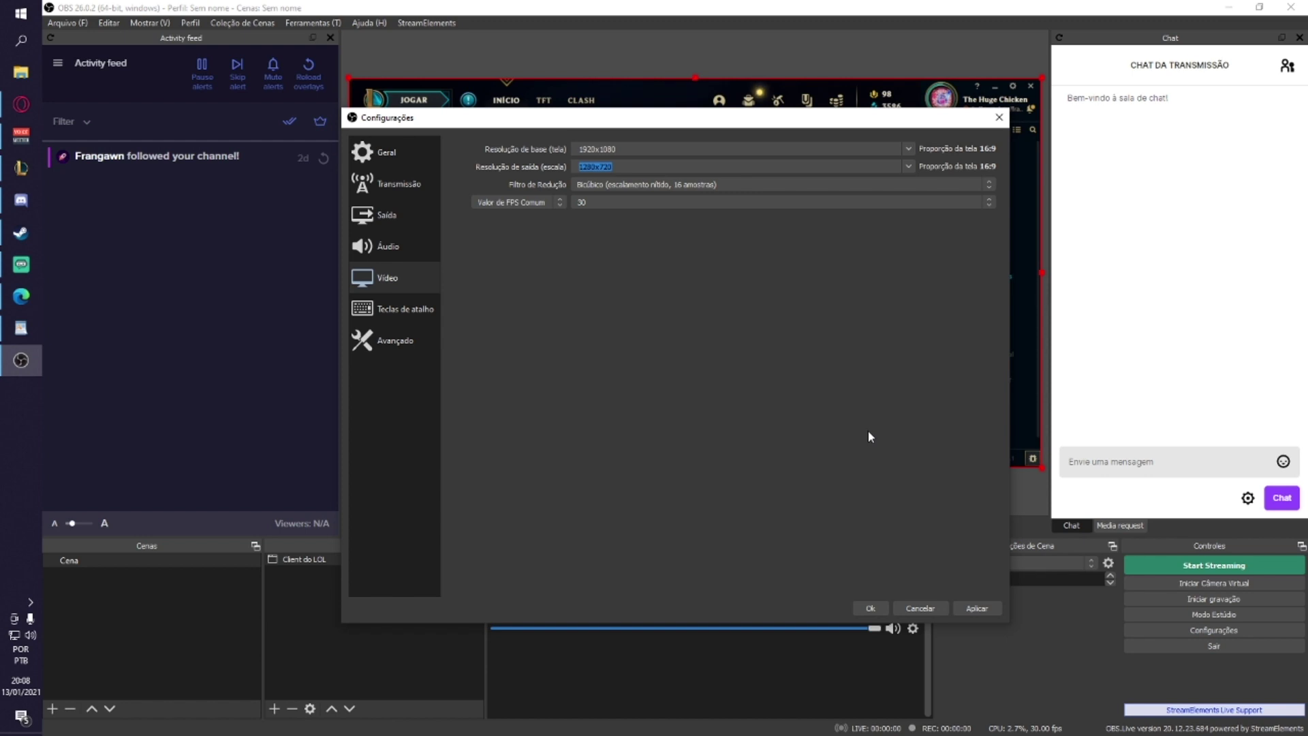
Step: Switch to OBS and, in the output settings, set the output mode to Avançado and the streaming encoder to x264
{"action": "left_click", "coordinate": [423, 216]}
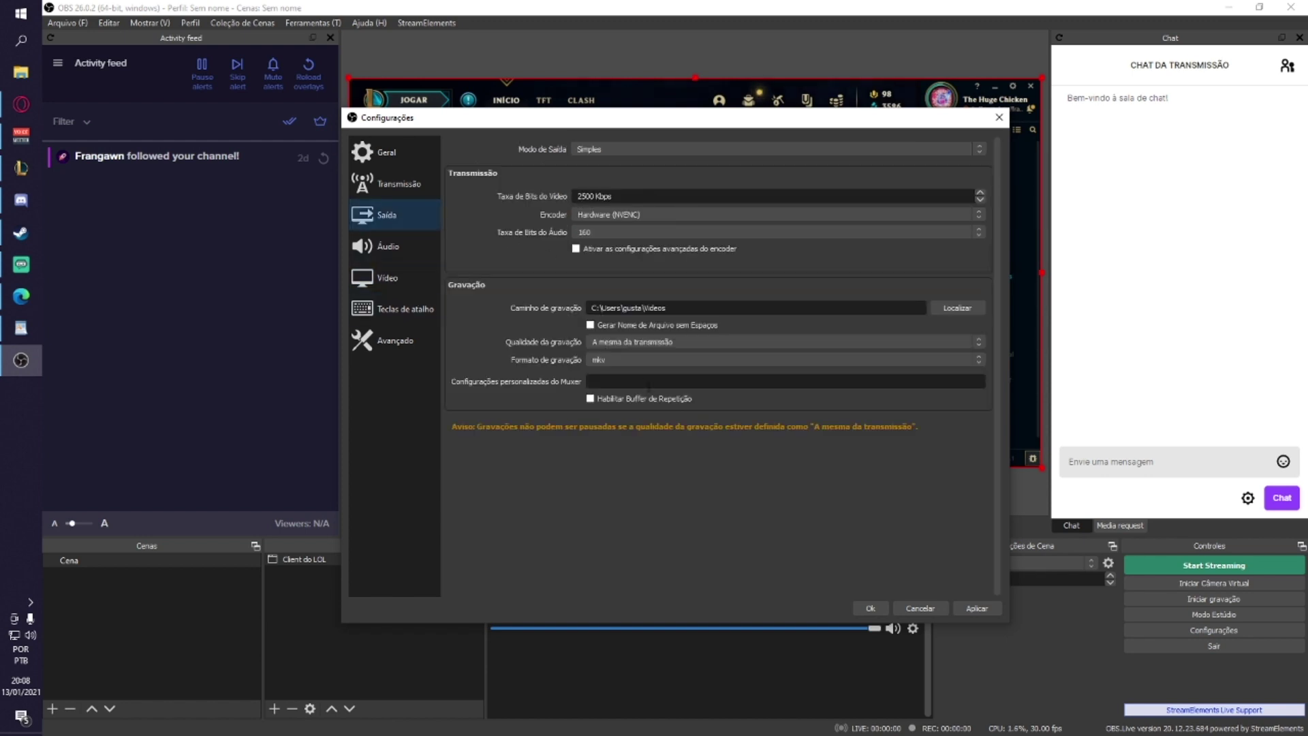
{"action": "left_click", "coordinate": [609, 150]}
{"action": "left_click", "coordinate": [607, 169]}
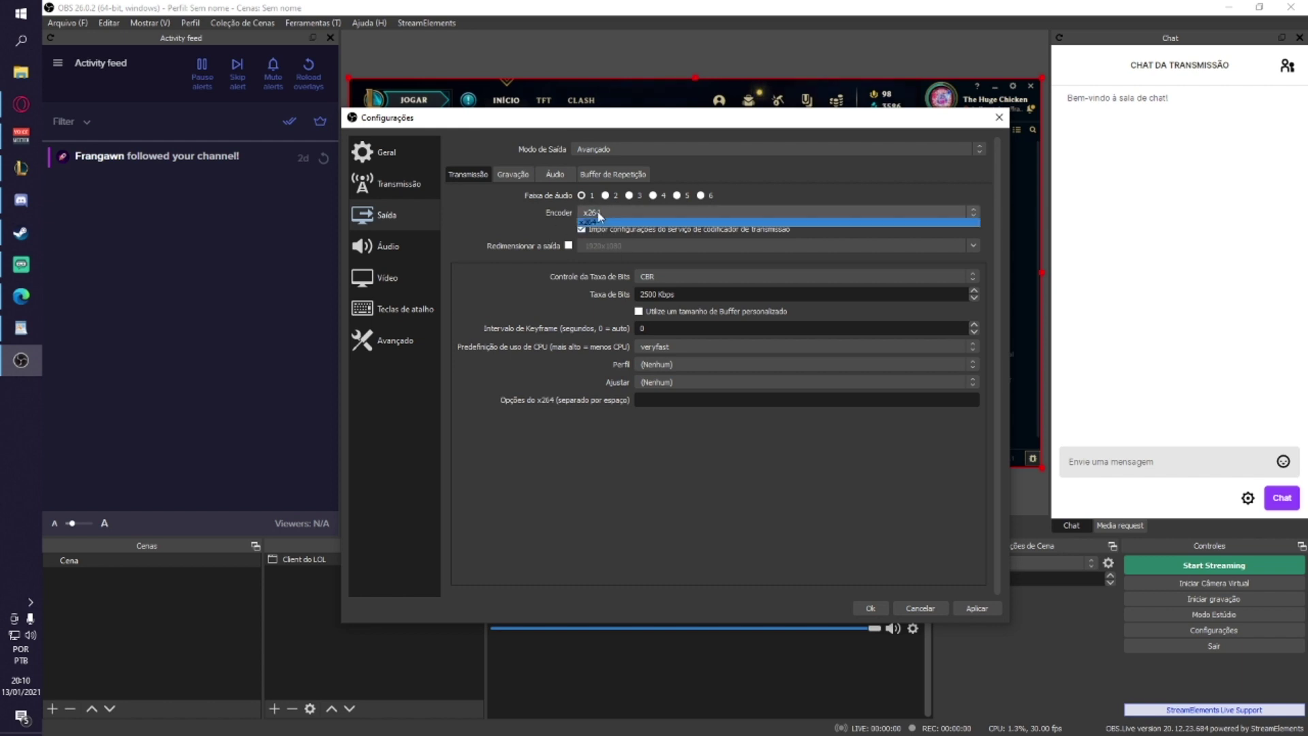
{"action": "left_click", "coordinate": [631, 213]}
{"action": "left_click", "coordinate": [613, 232]}
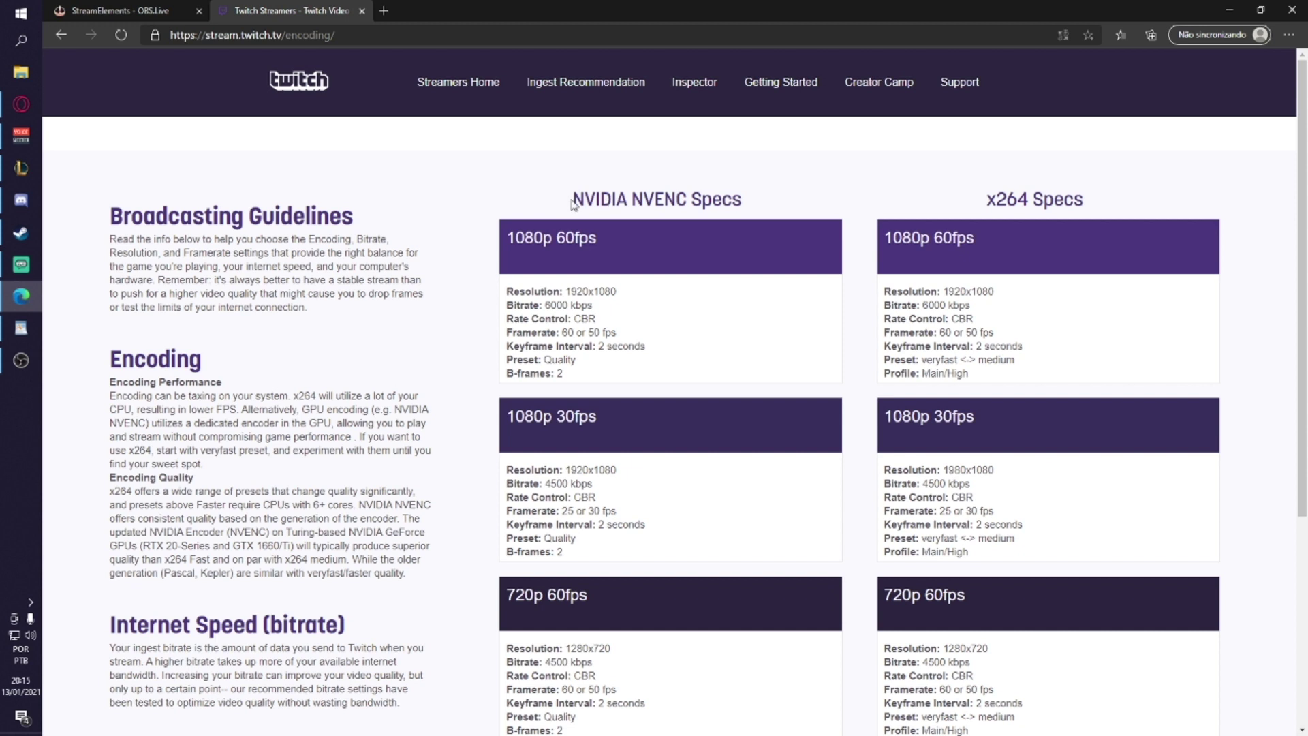
Step: Compare Twitch's NVENC and x264 specs in the browser, and set the x264 bitrate in OBS to 4500 Kbps for 720p 60fps
{"action": "left_click_drag", "start_coordinate": [572, 203], "coordinate": [690, 203]}
{"action": "left_click_drag", "start_coordinate": [986, 202], "coordinate": [1027, 204]}
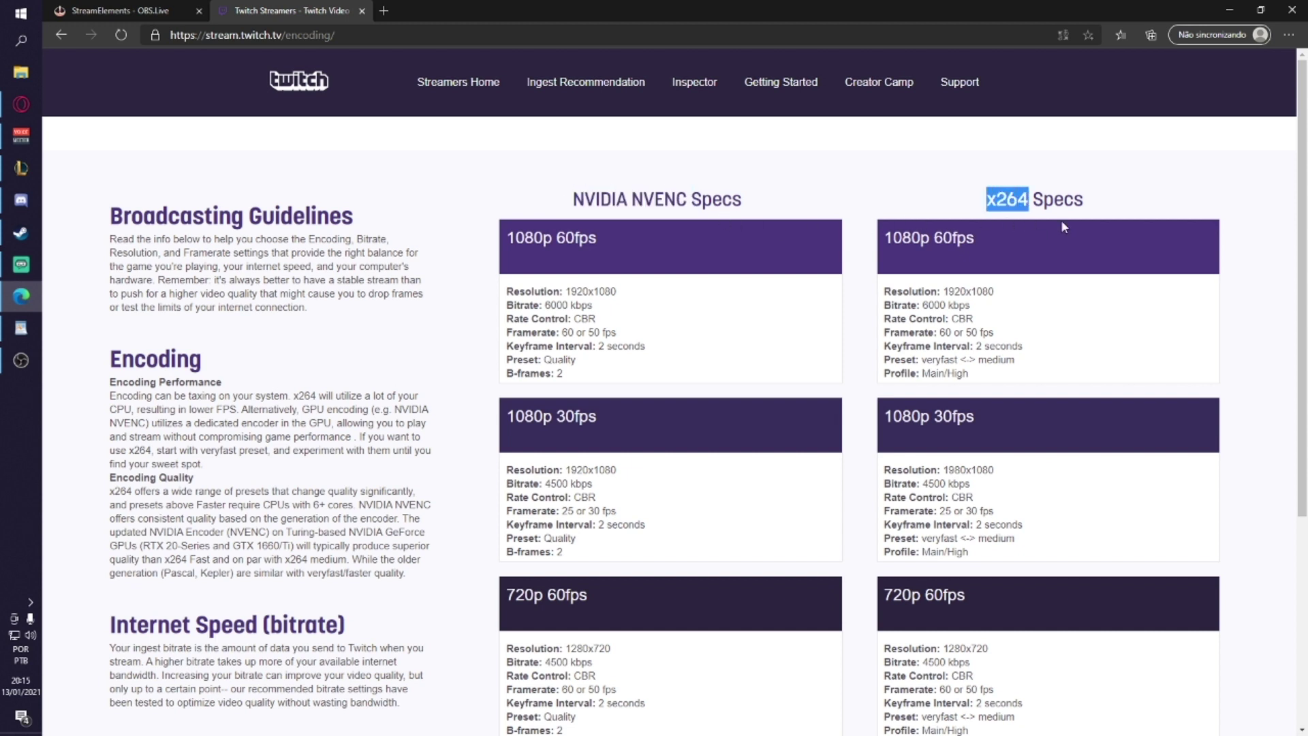
{"action": "left_click", "coordinate": [1029, 220]}
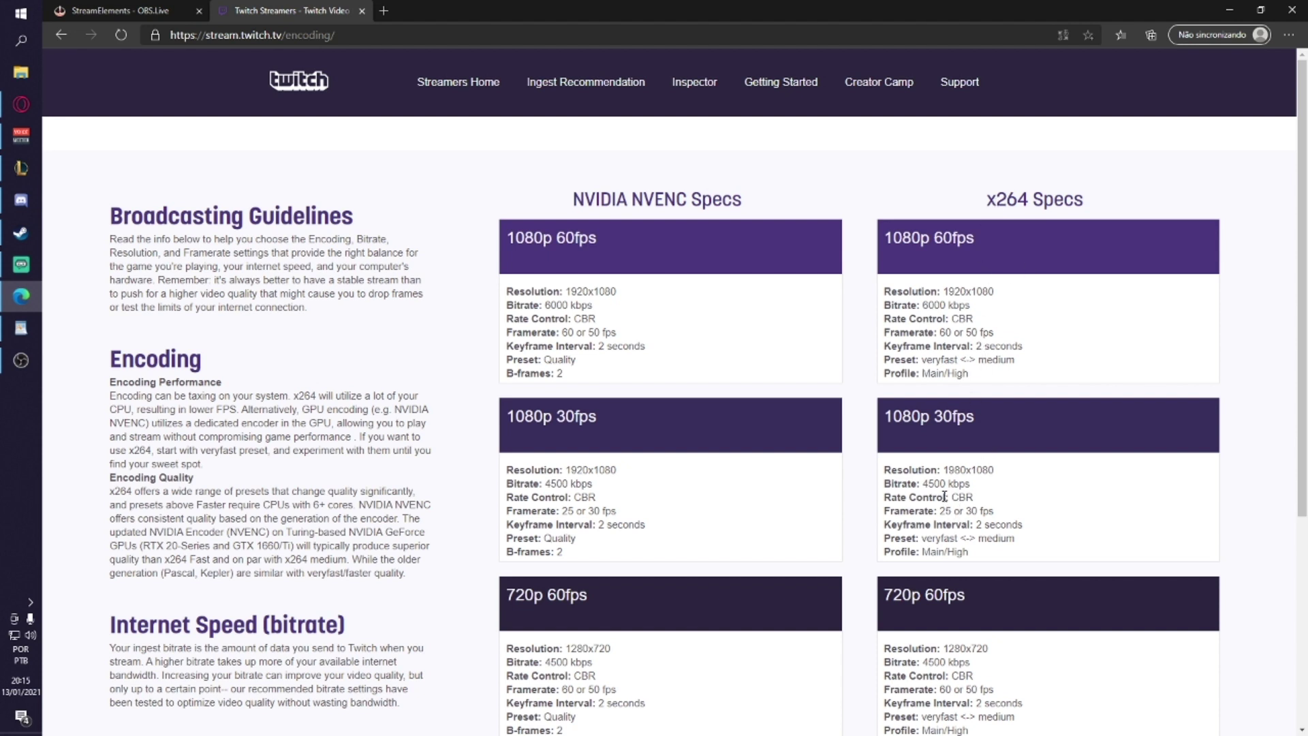
{"action": "scroll", "coordinate": [938, 492], "scroll_direction": "down", "scroll_amount": 4}
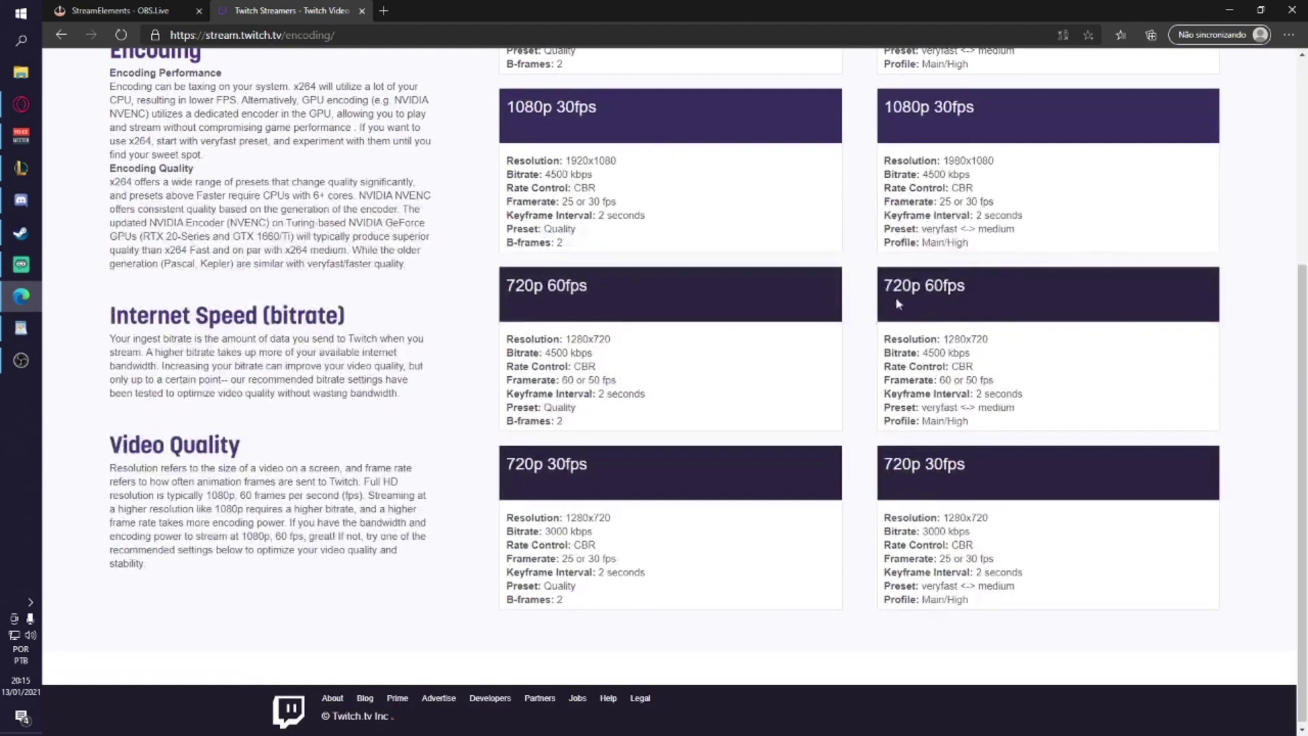
{"action": "left_click_drag", "start_coordinate": [886, 295], "coordinate": [925, 355]}
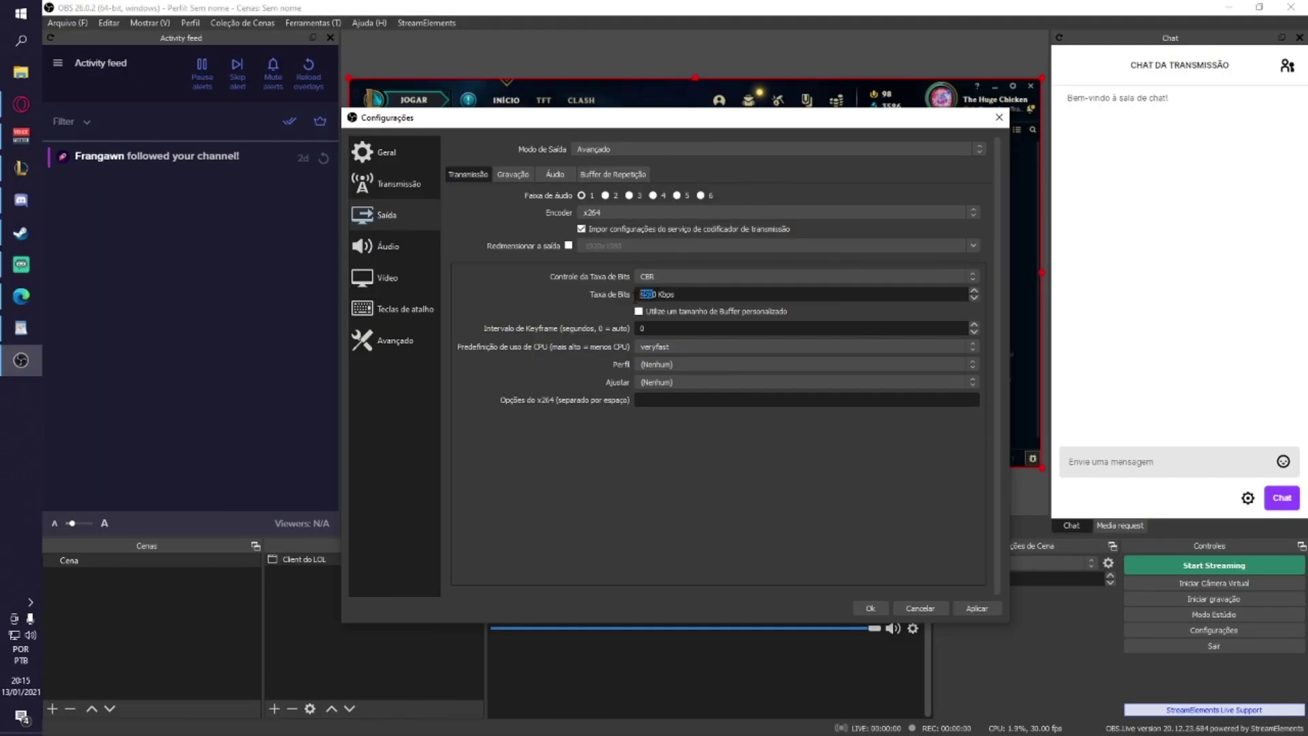
{"action": "key", "text": "BackSpace"}
{"action": "type", "text": "4500"}
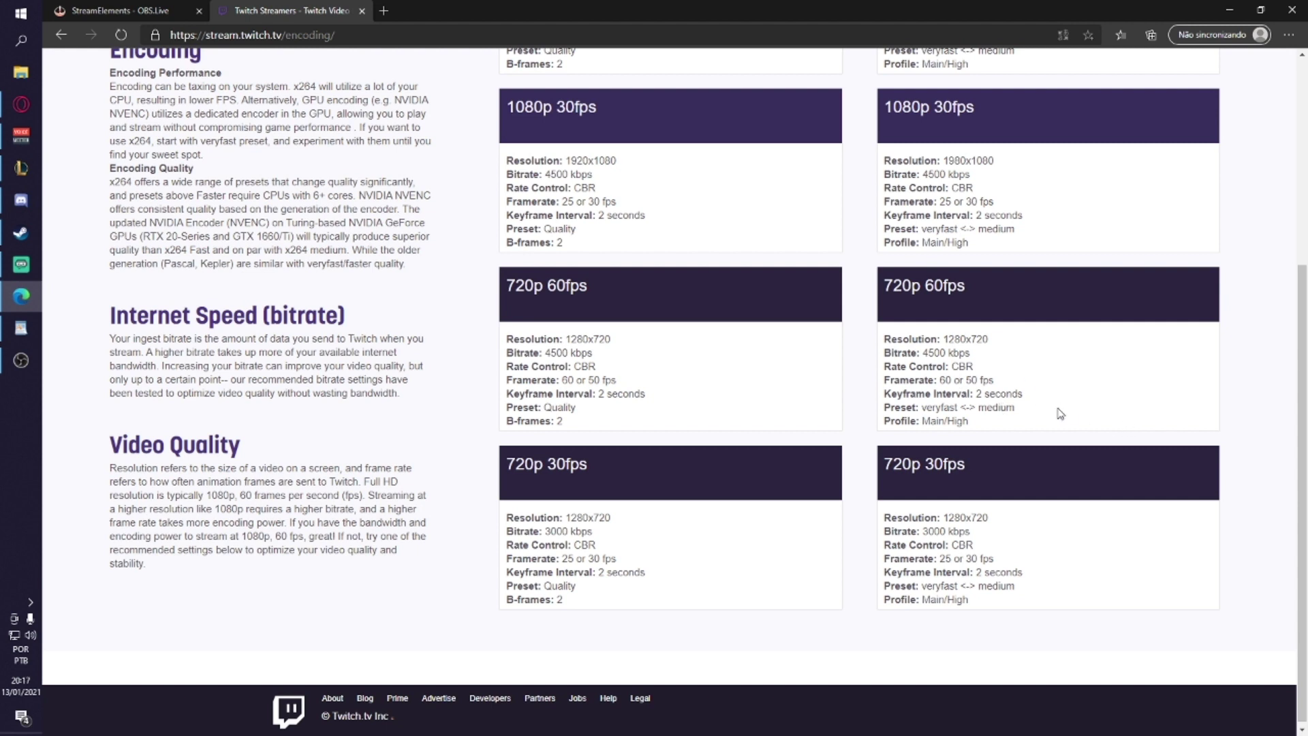
Step: Check Twitch's x264 keyframe interval for 720p 60fps and set the keyframe interval in OBS to 2 seconds
{"action": "left_click_drag", "start_coordinate": [884, 394], "coordinate": [976, 396]}
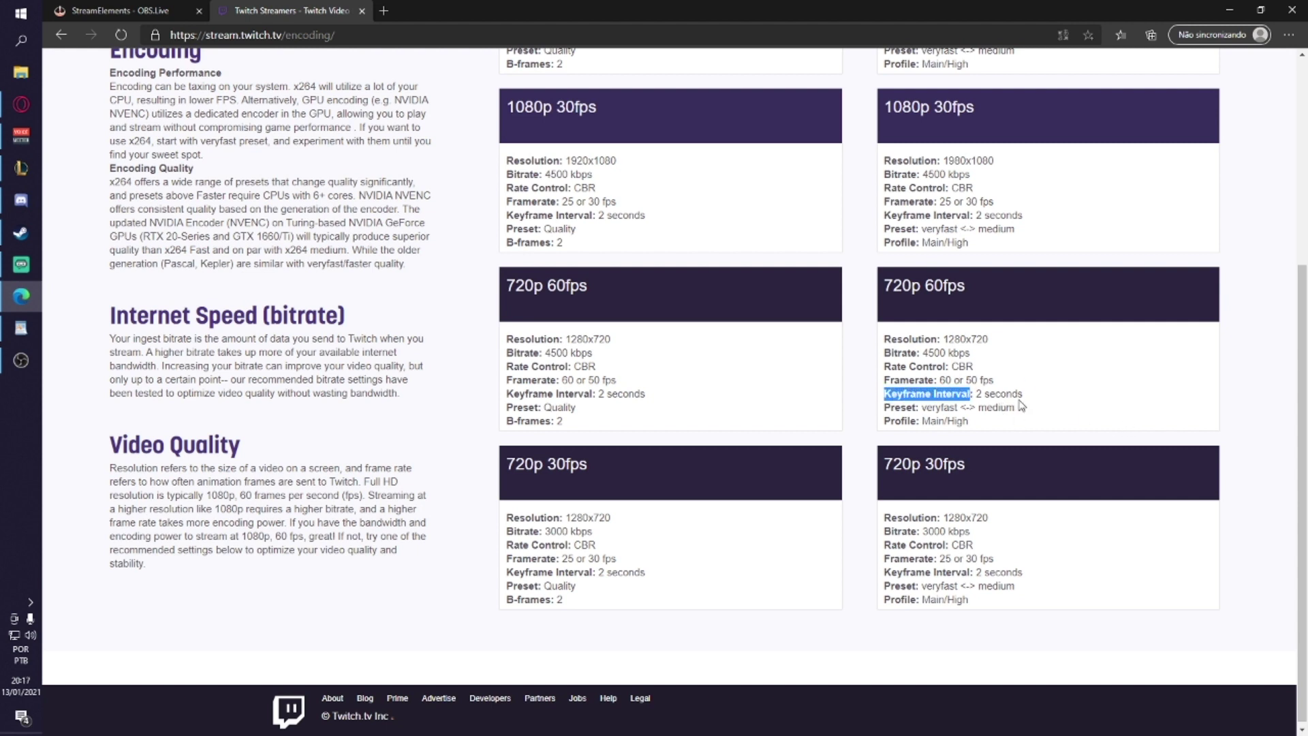
{"action": "left_click", "coordinate": [1010, 413]}
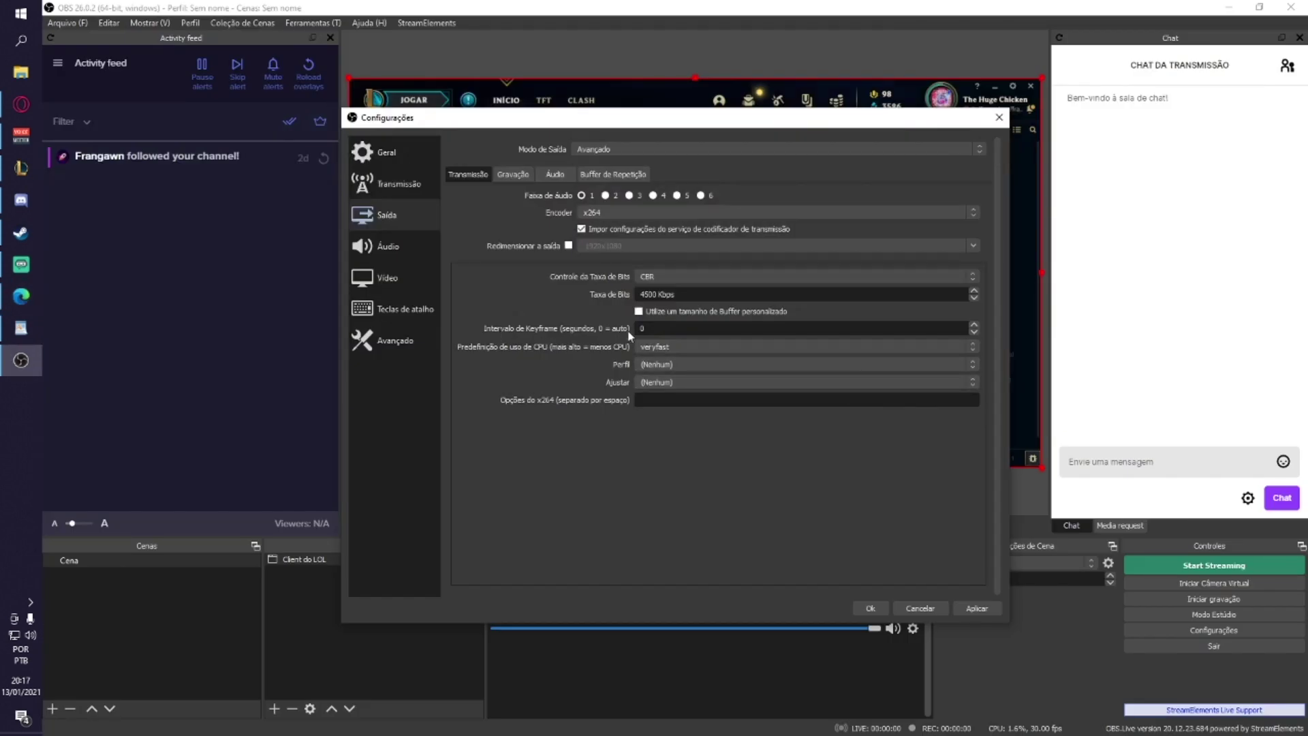
{"action": "double_click", "coordinate": [641, 328]}
{"action": "type", "text": "2"}
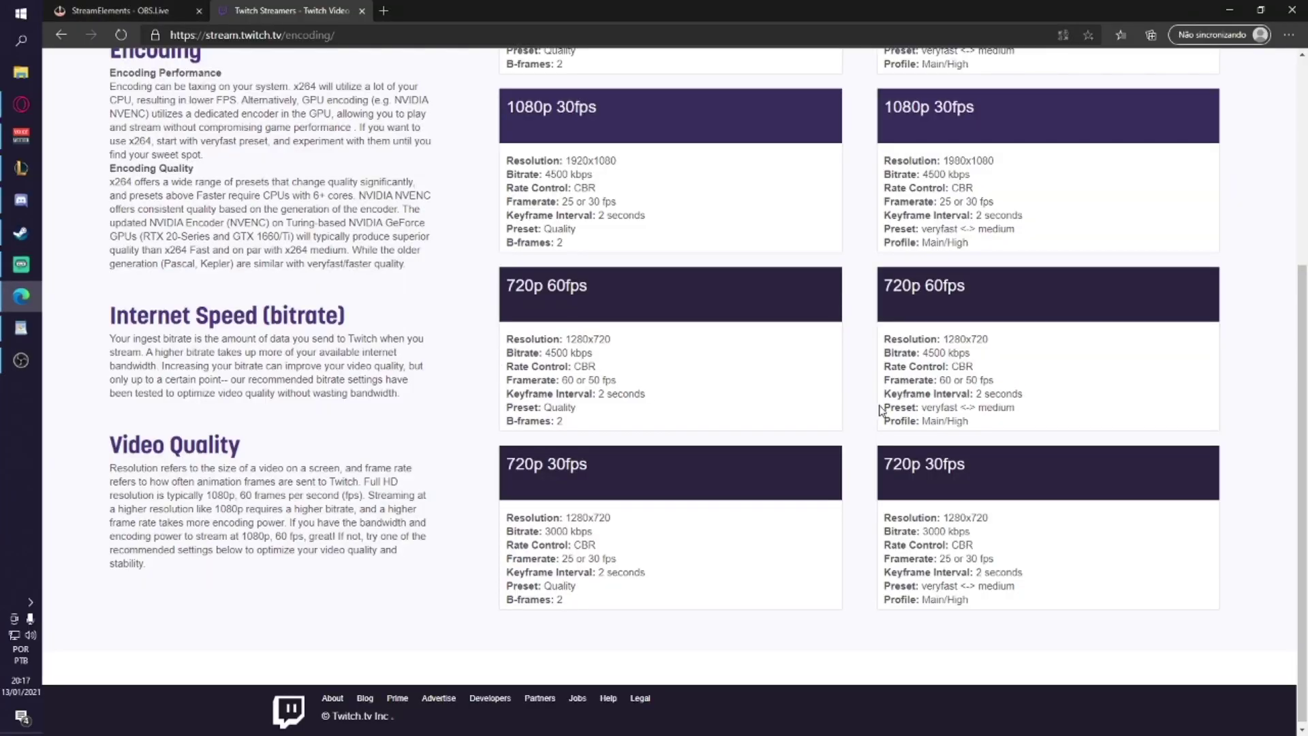
Step: Check Twitch's recommended x264 preset range, and set the CPU usage preset in OBS to fast and the profile to main
{"action": "left_click_drag", "start_coordinate": [881, 408], "coordinate": [921, 408]}
{"action": "left_click", "coordinate": [929, 407]}
{"action": "double_click", "coordinate": [940, 408]}
{"action": "double_click", "coordinate": [996, 408]}
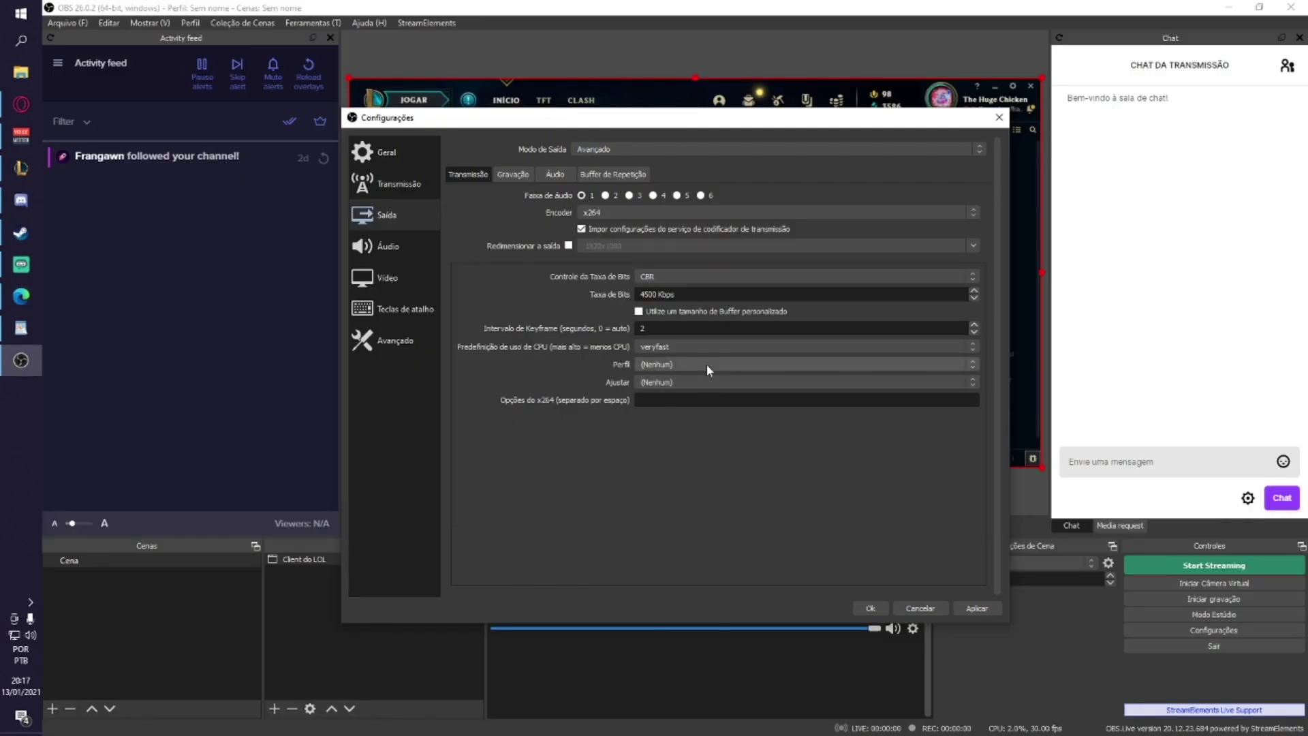
{"action": "left_click", "coordinate": [709, 346]}
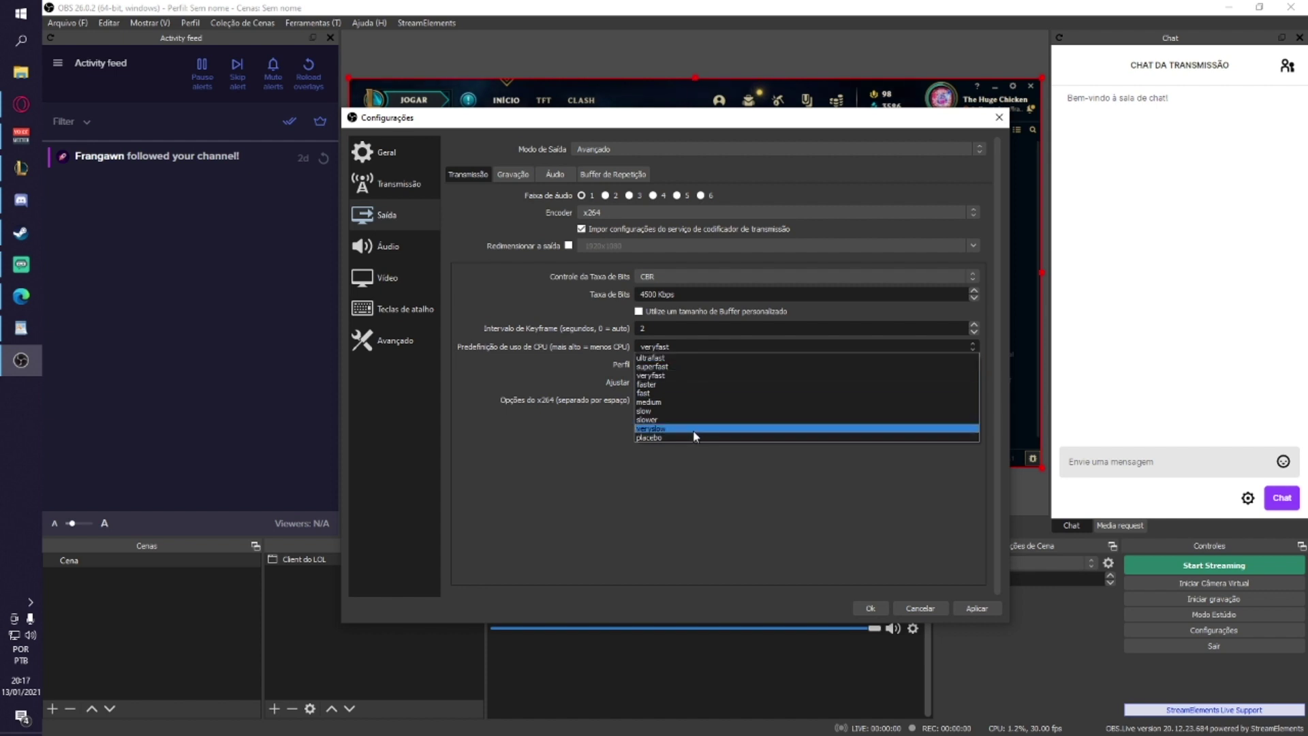
{"action": "left_click", "coordinate": [672, 469]}
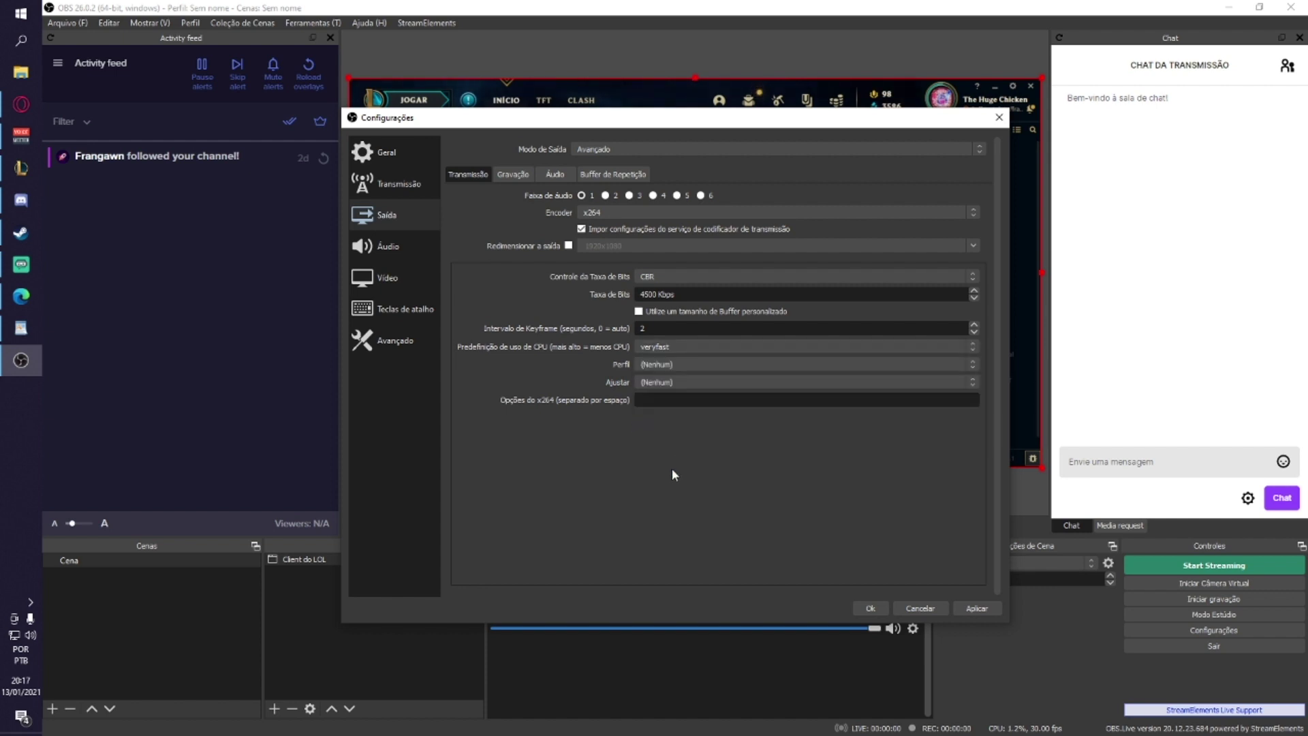
{"action": "left_click", "coordinate": [692, 346]}
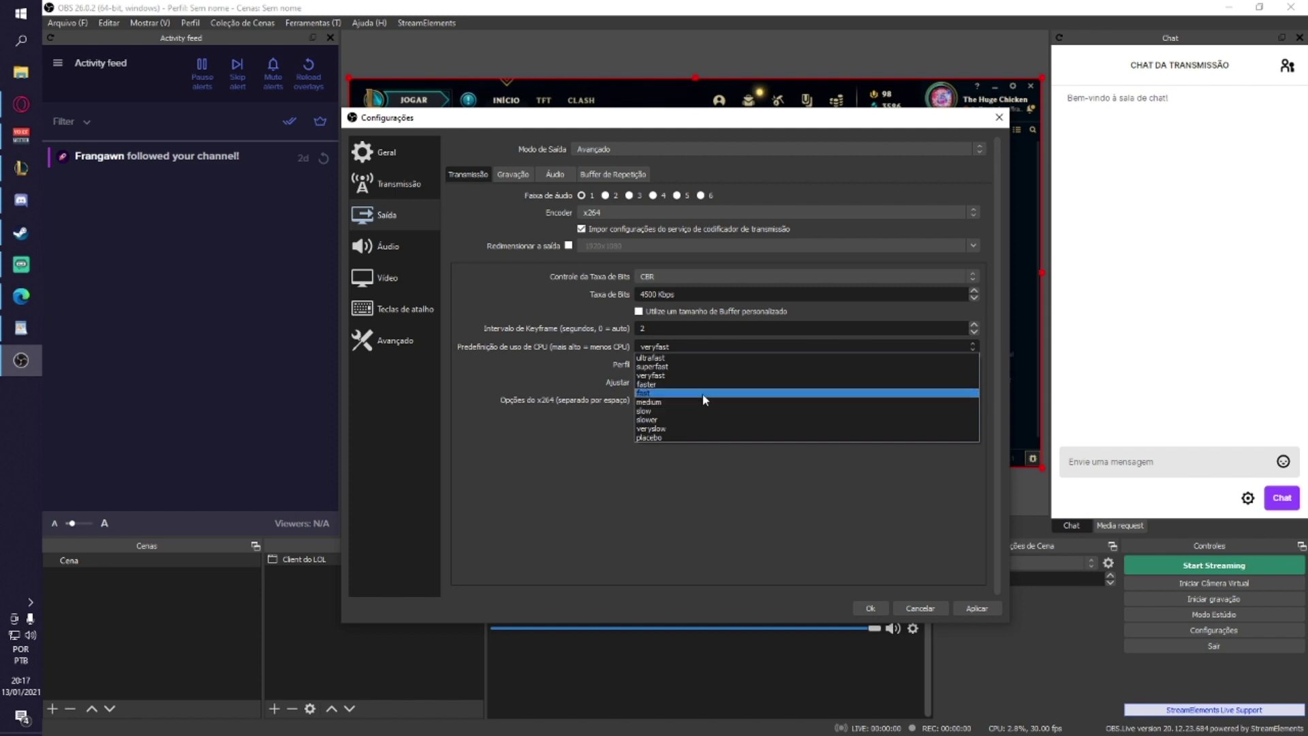
{"action": "left_click", "coordinate": [705, 393]}
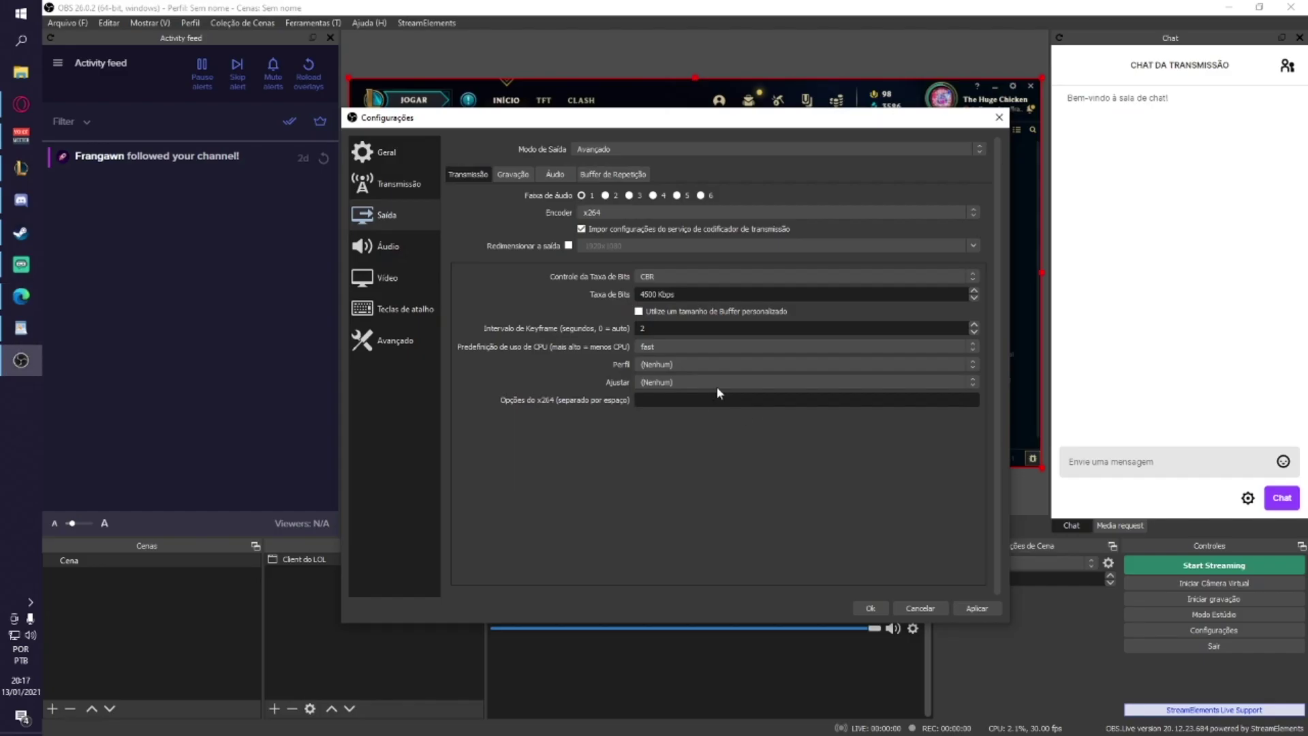
{"action": "left_click", "coordinate": [687, 366]}
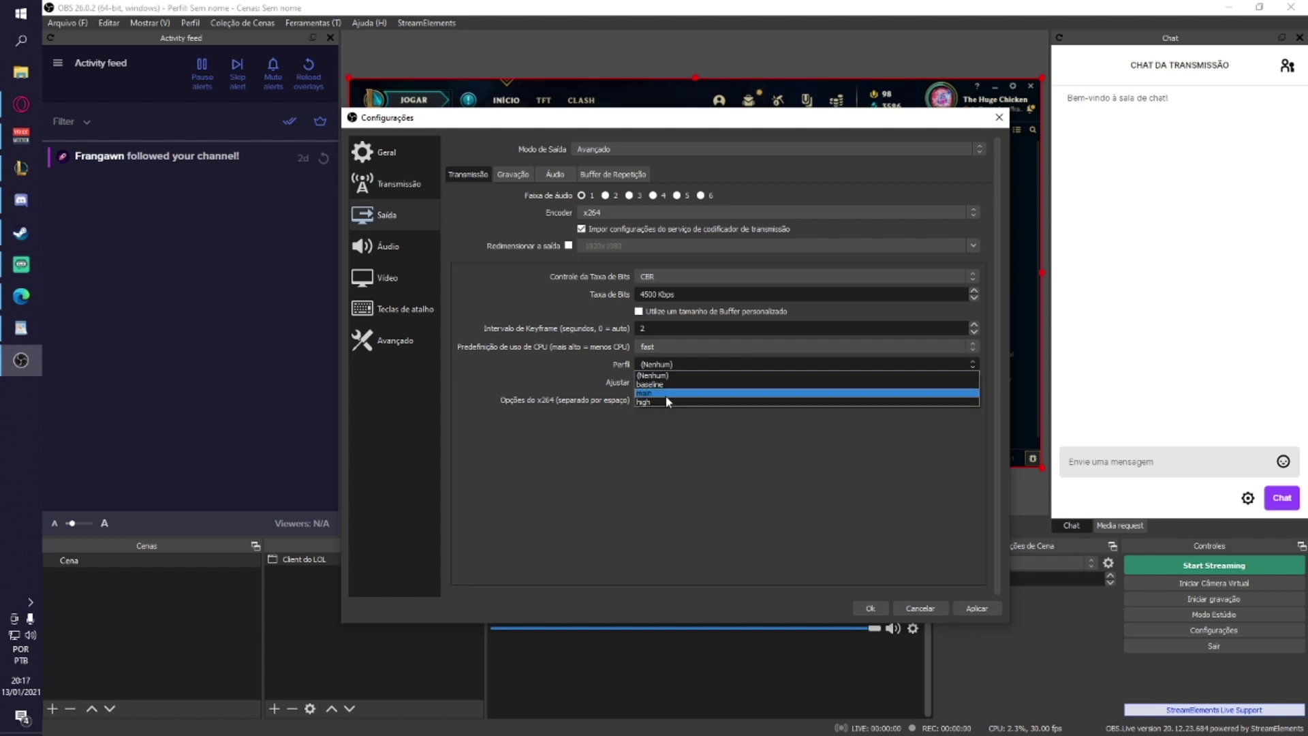
{"action": "left_click", "coordinate": [666, 394]}
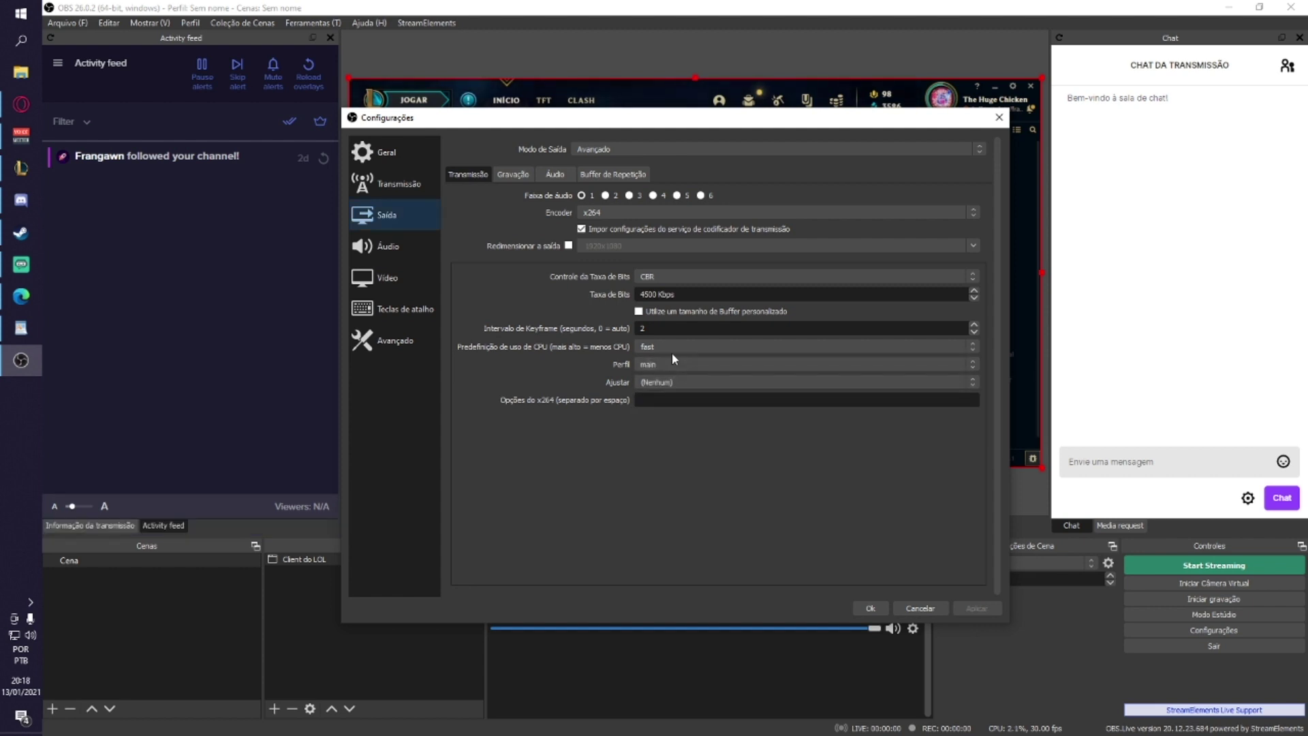
Step: Set the encoder to NVIDIA NVENC H.264 (new) and, following Twitch's 720p 60fps NVENC specs, its bitrate to 4500 Kbps
{"action": "left_click", "coordinate": [608, 213]}
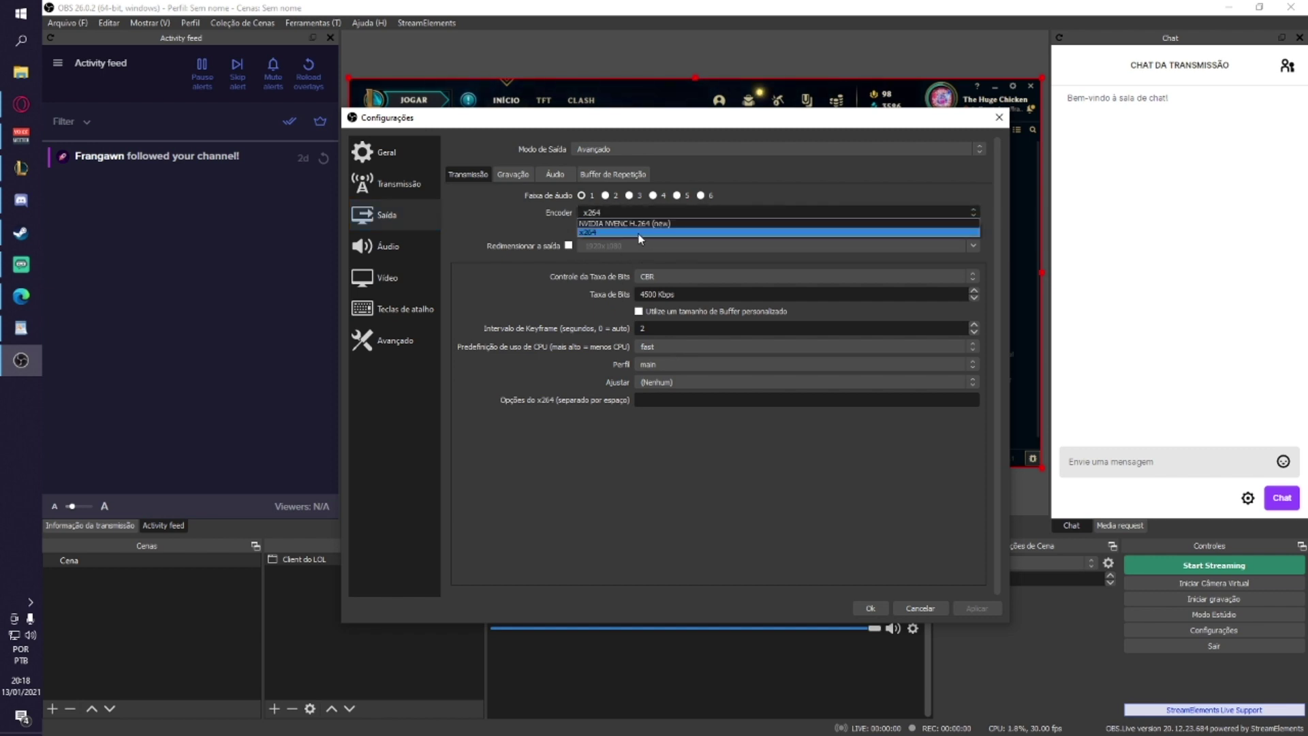
{"action": "left_click", "coordinate": [635, 224]}
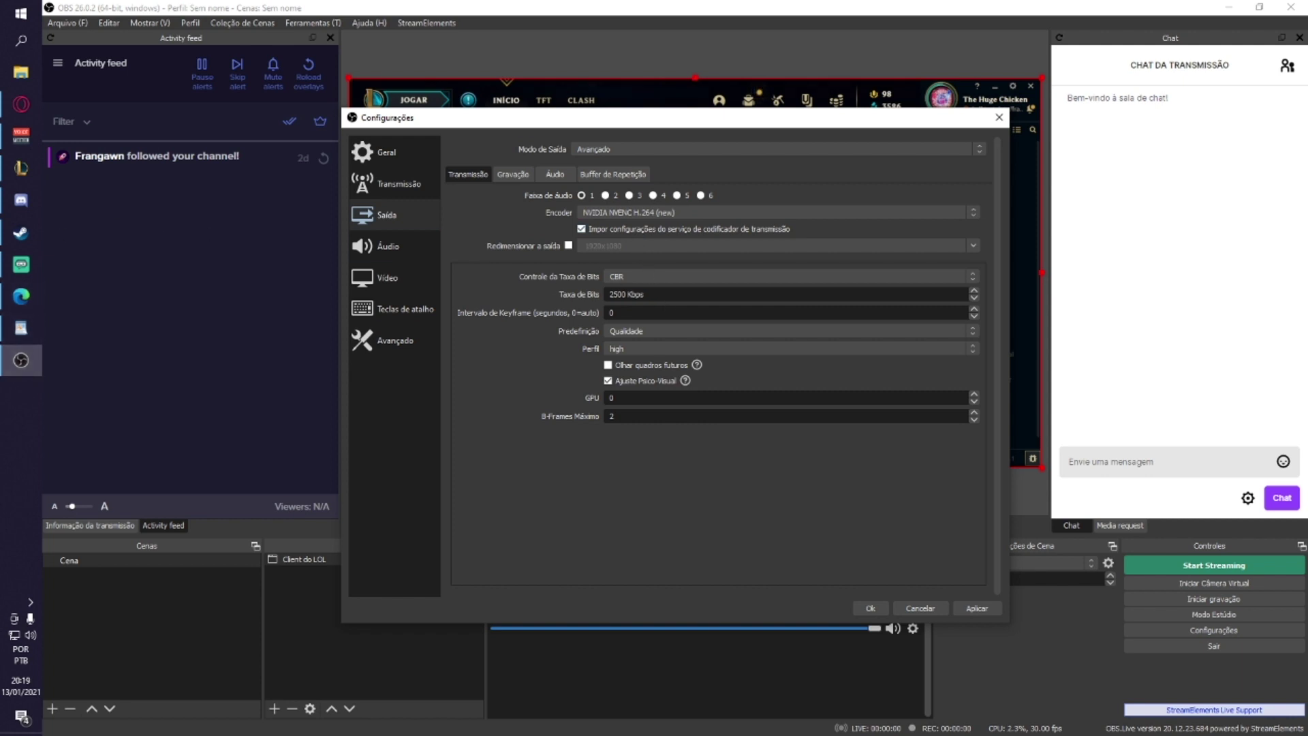
{"action": "key", "text": "alt+Tab"}
{"action": "scroll", "coordinate": [669, 497], "scroll_direction": "up", "scroll_amount": 3}
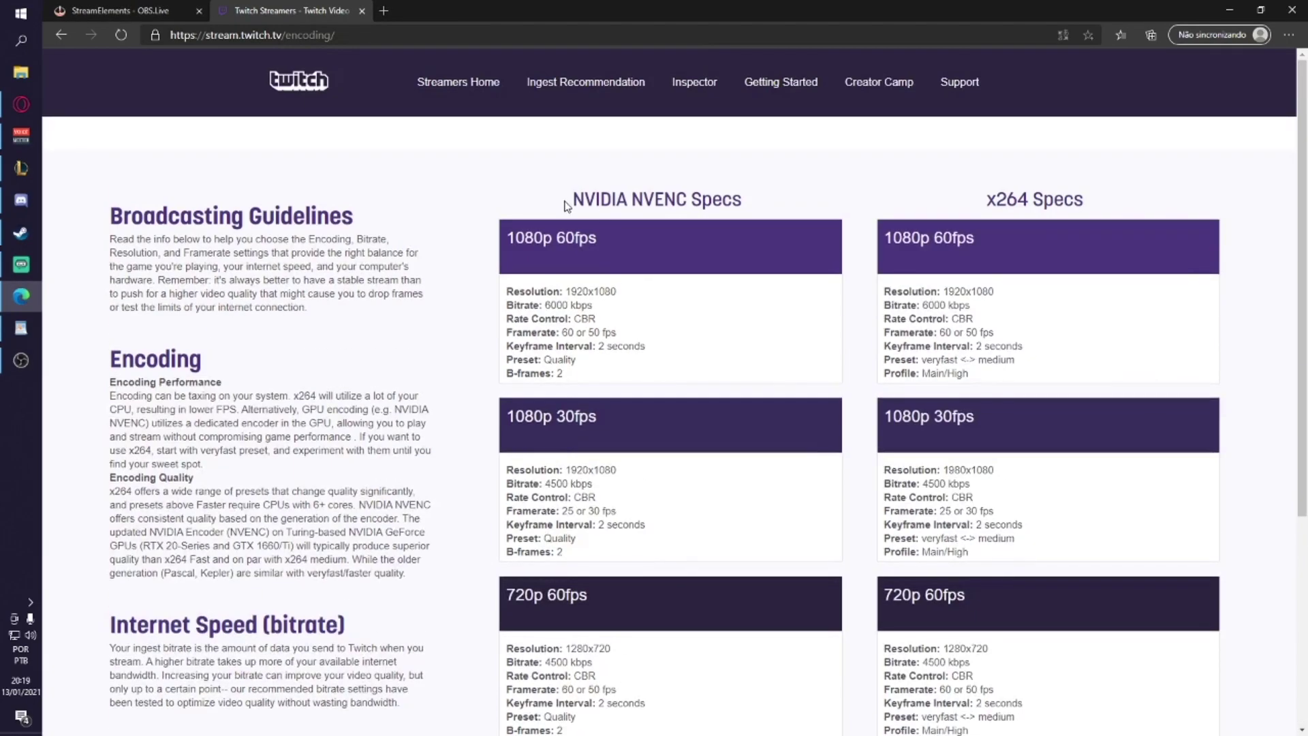
{"action": "left_click_drag", "start_coordinate": [564, 206], "coordinate": [770, 206]}
{"action": "left_click", "coordinate": [770, 211]}
{"action": "scroll", "coordinate": [639, 470], "scroll_direction": "down", "scroll_amount": 3}
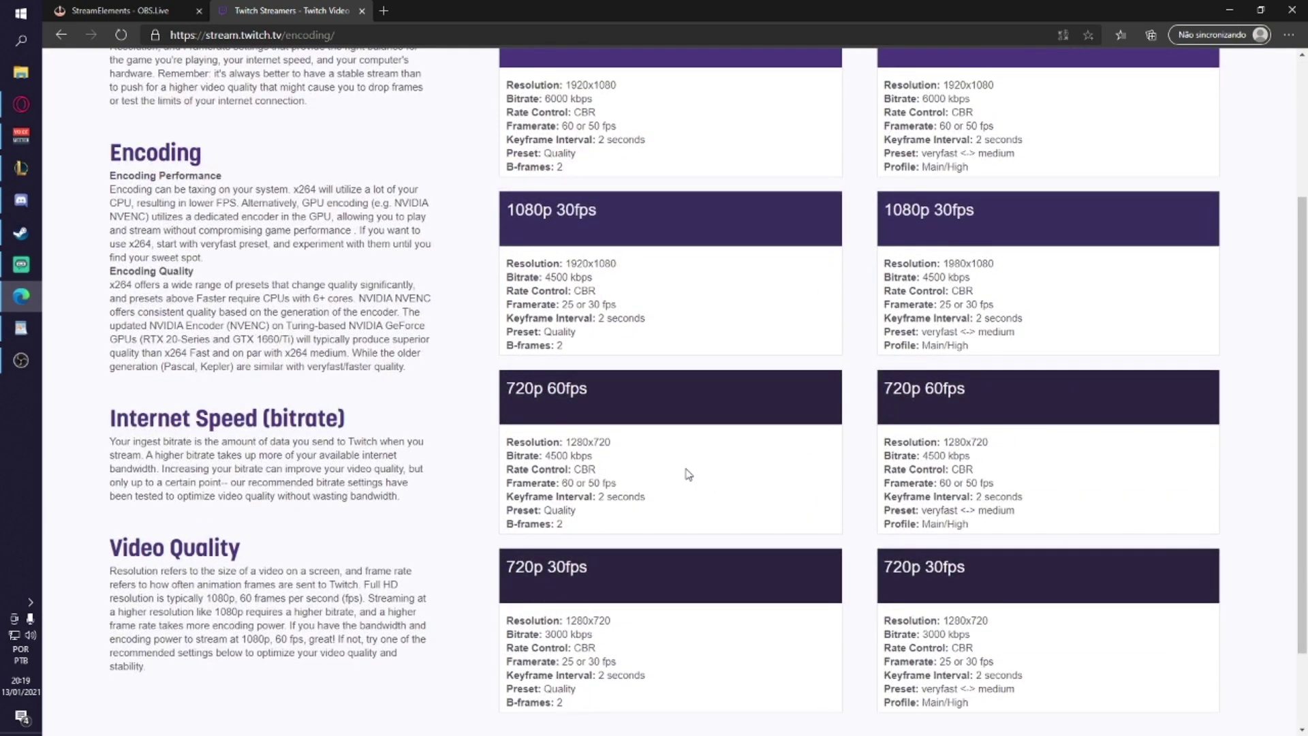
{"action": "key", "text": "alt+Tab"}
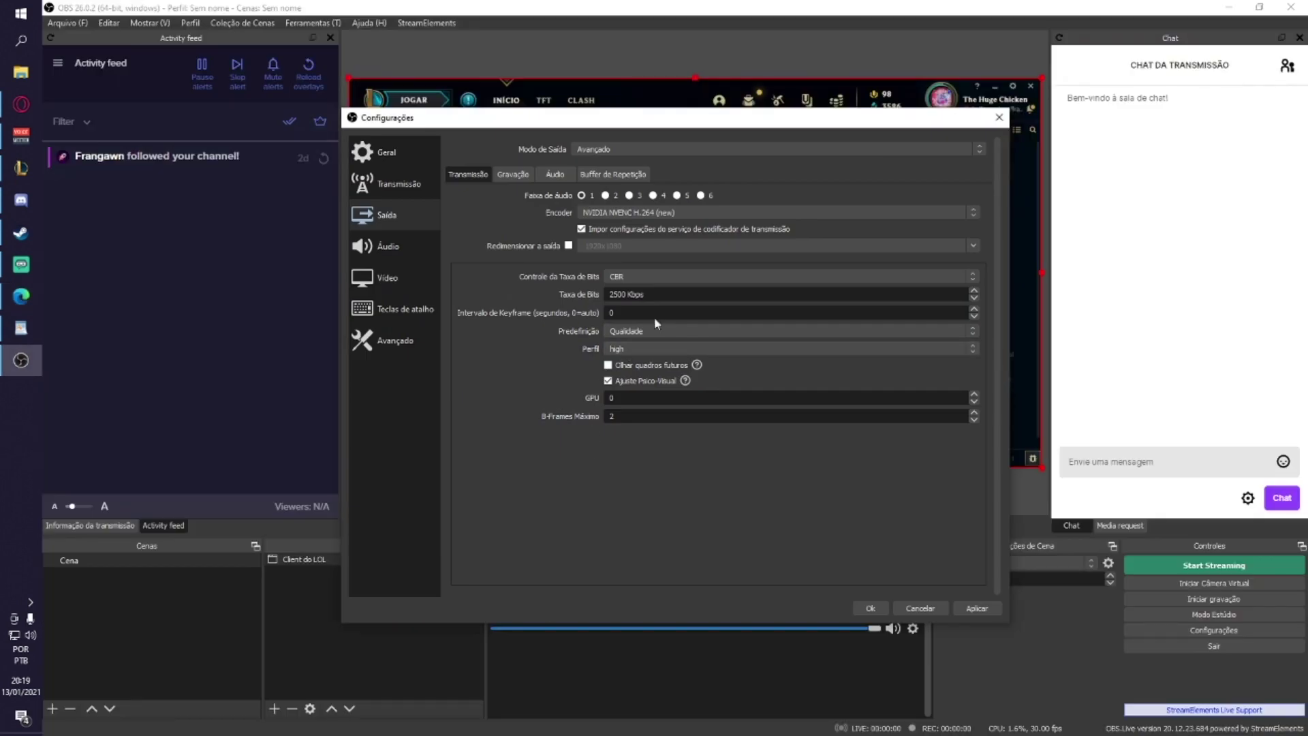
{"action": "double_click", "coordinate": [623, 293]}
{"action": "type", "text": "4500"}
Step: Check Twitch's NVENC keyframe interval recommendation and set the NVENC keyframe interval in OBS to 2 seconds
{"action": "key", "text": "alt+Tab"}
{"action": "key", "text": "alt+Tab"}
{"action": "double_click", "coordinate": [612, 312]}
{"action": "type", "text": "2"}
Step: Switch to the browser and examine Twitch's NVENC preset and B-frames recommendations, especially for 720p 60fps
{"action": "key", "text": "alt+Tab"}
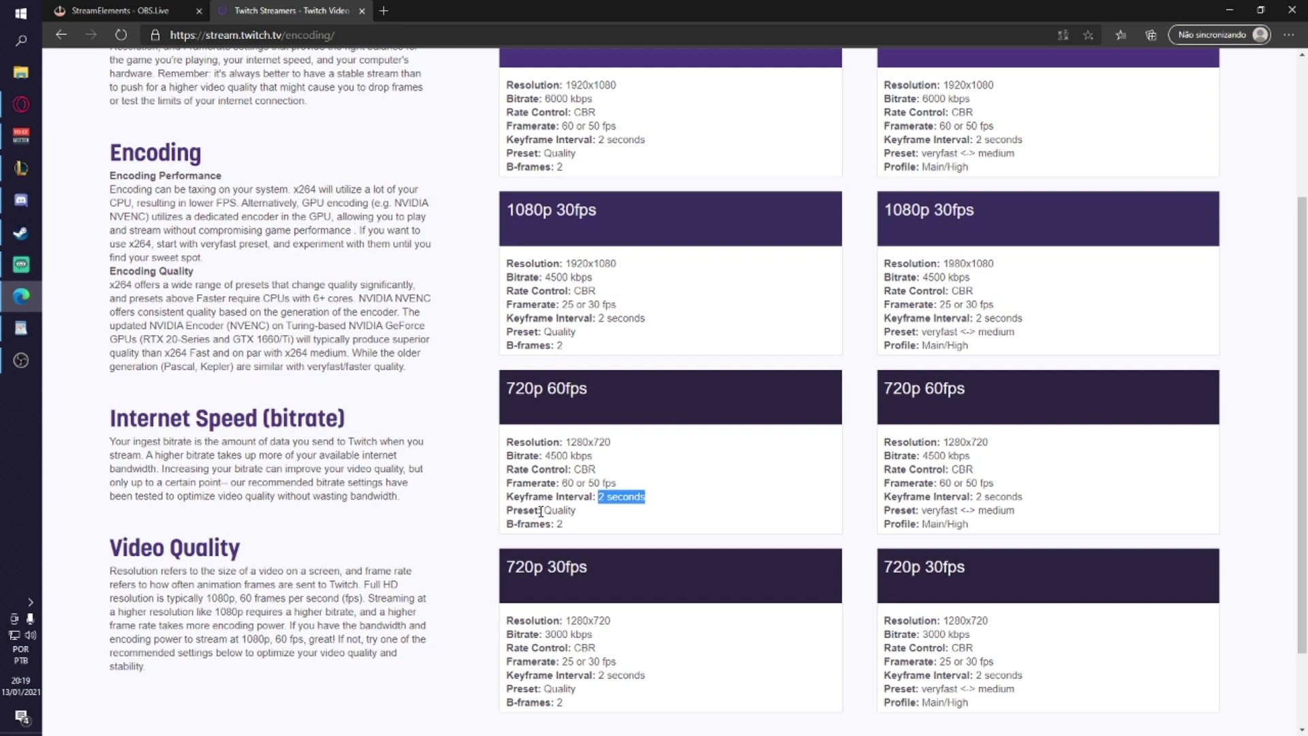
{"action": "left_click_drag", "start_coordinate": [541, 511], "coordinate": [508, 524]}
{"action": "key", "text": "alt+Tab"}
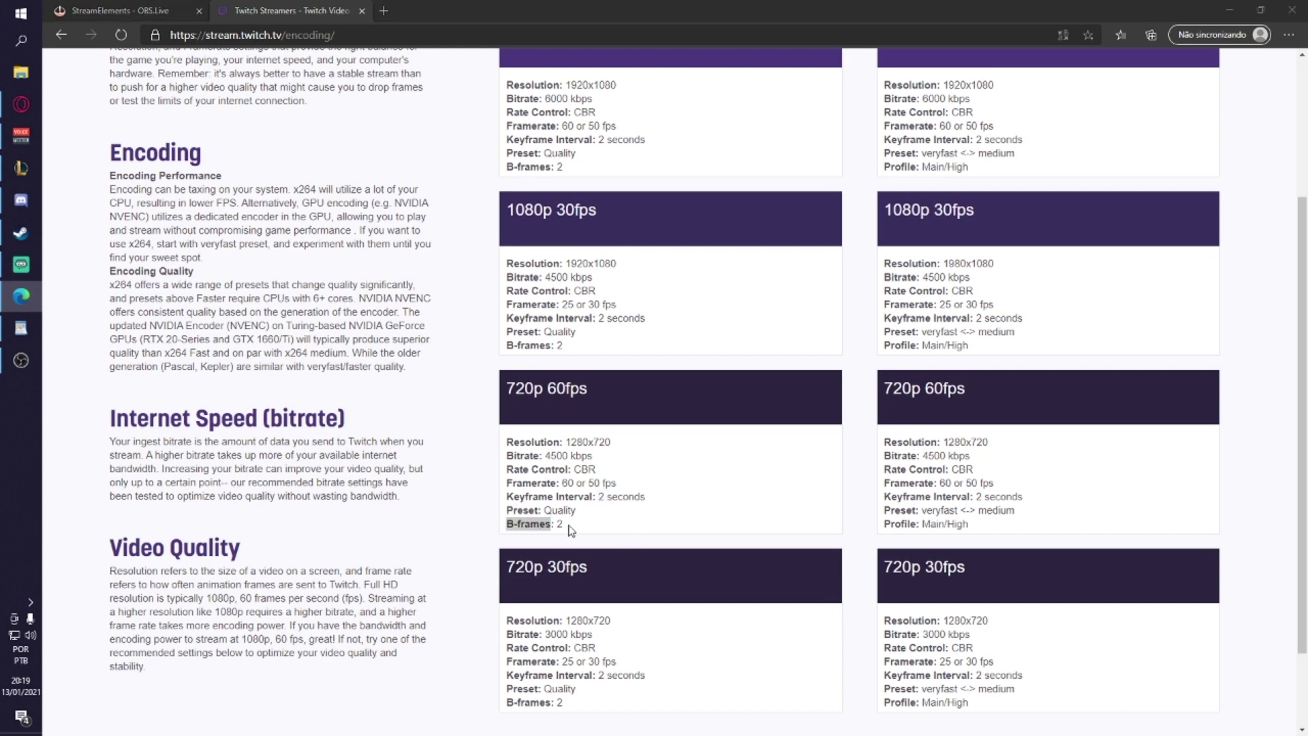
{"action": "key", "text": "alt+Tab"}
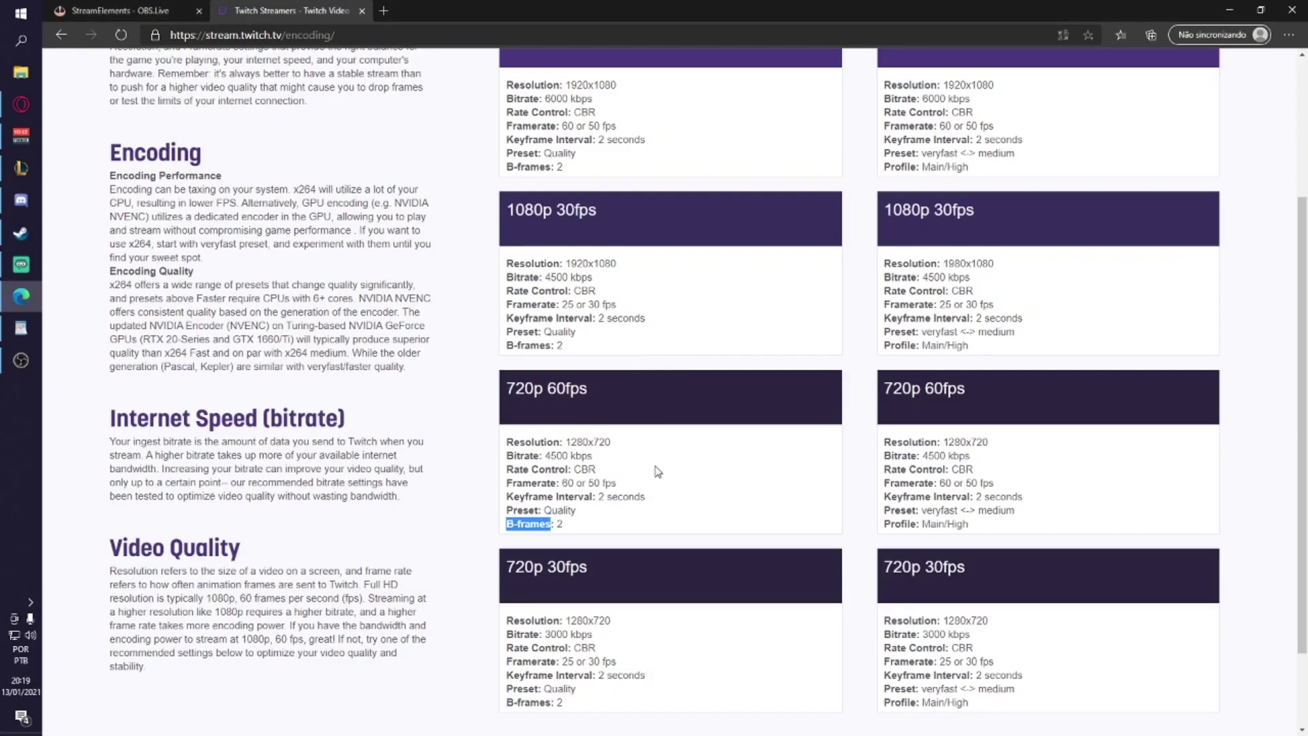
{"action": "scroll", "coordinate": [658, 471], "scroll_direction": "up", "scroll_amount": 3}
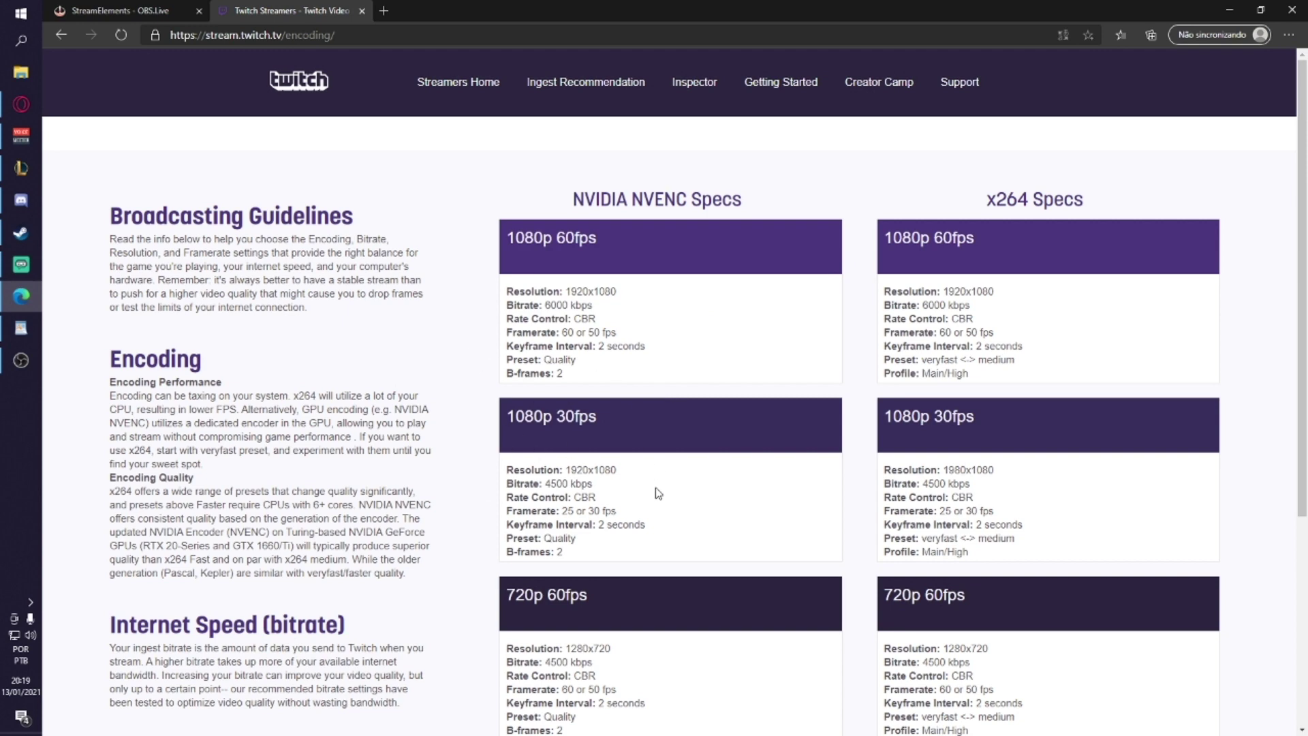
{"action": "scroll", "coordinate": [657, 490], "scroll_direction": "down", "scroll_amount": 2}
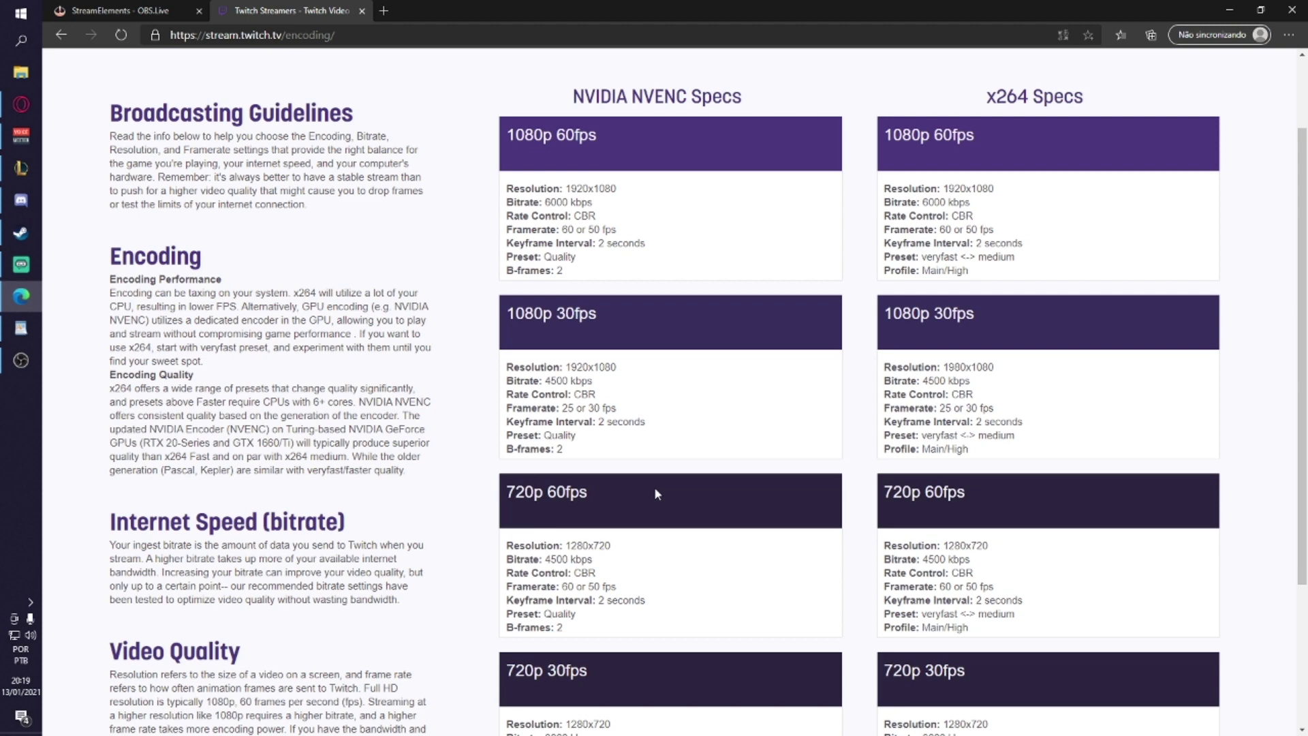
{"action": "scroll", "coordinate": [656, 491], "scroll_direction": "down", "scroll_amount": 2}
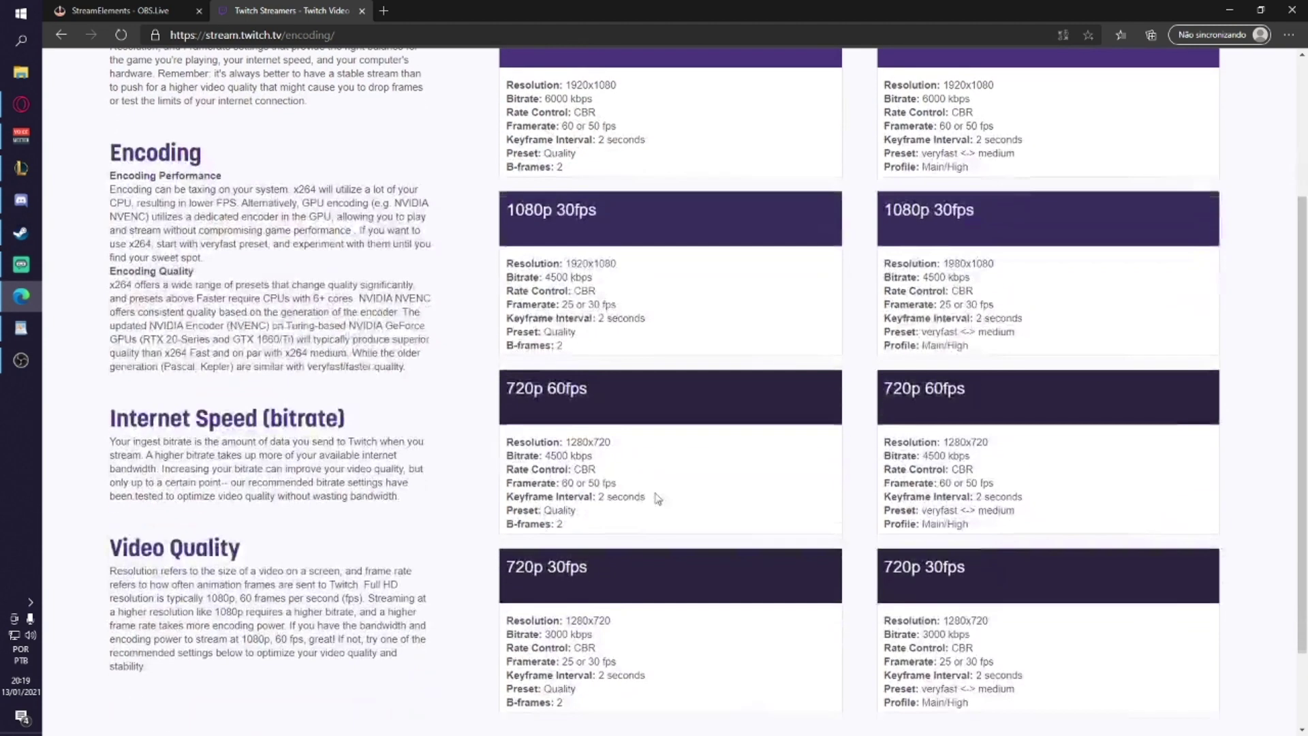
{"action": "left_click_drag", "start_coordinate": [545, 512], "coordinate": [578, 512]}
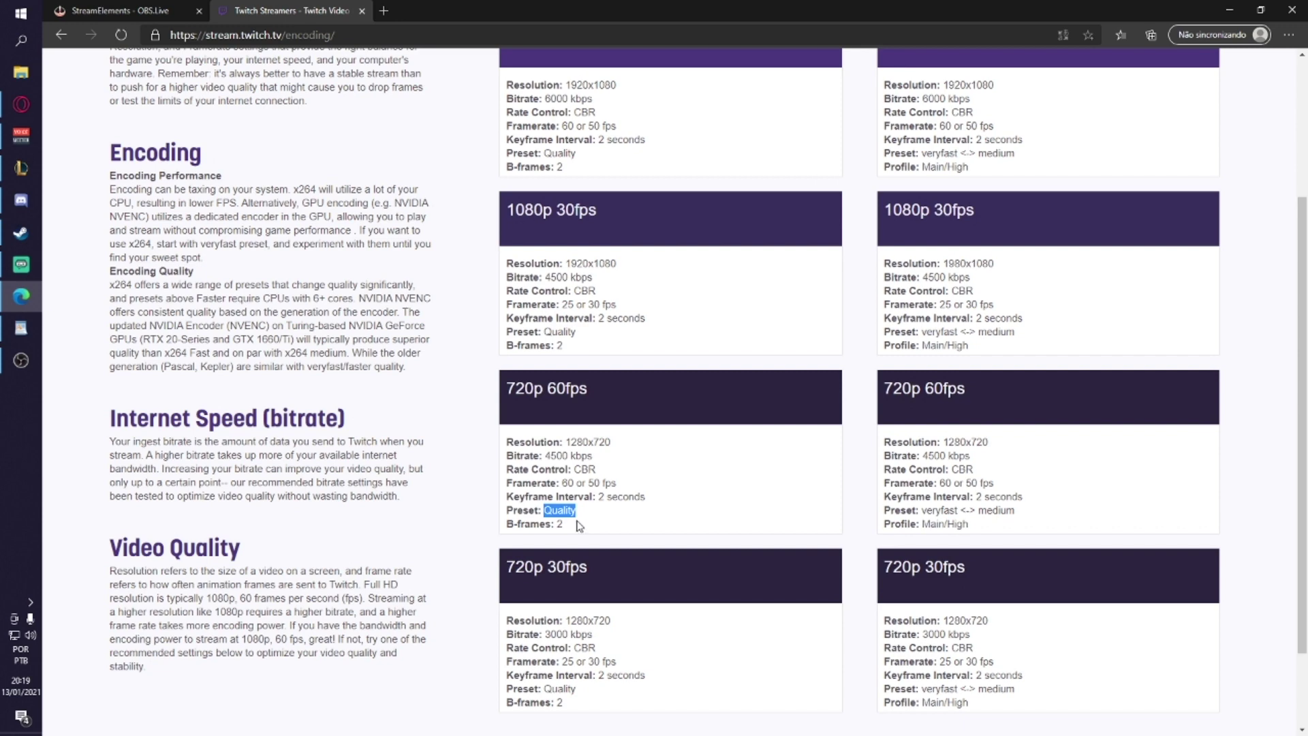
{"action": "left_click", "coordinate": [560, 525]}
Step: Return to OBS, keep the NVENC preset on Qualidade and the profile on high, and save the settings
{"action": "left_click", "coordinate": [21, 361]}
{"action": "left_click", "coordinate": [619, 337]}
{"action": "left_click", "coordinate": [619, 337]}
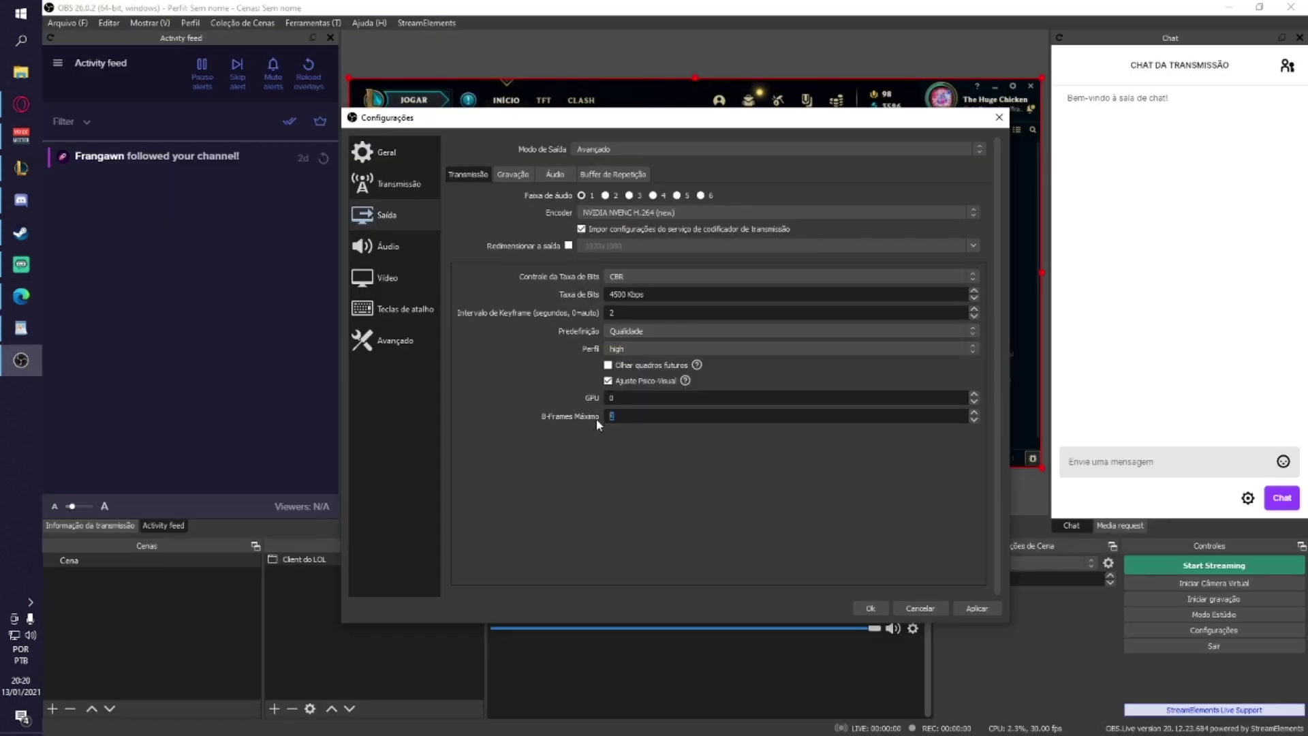
{"action": "left_click", "coordinate": [623, 348]}
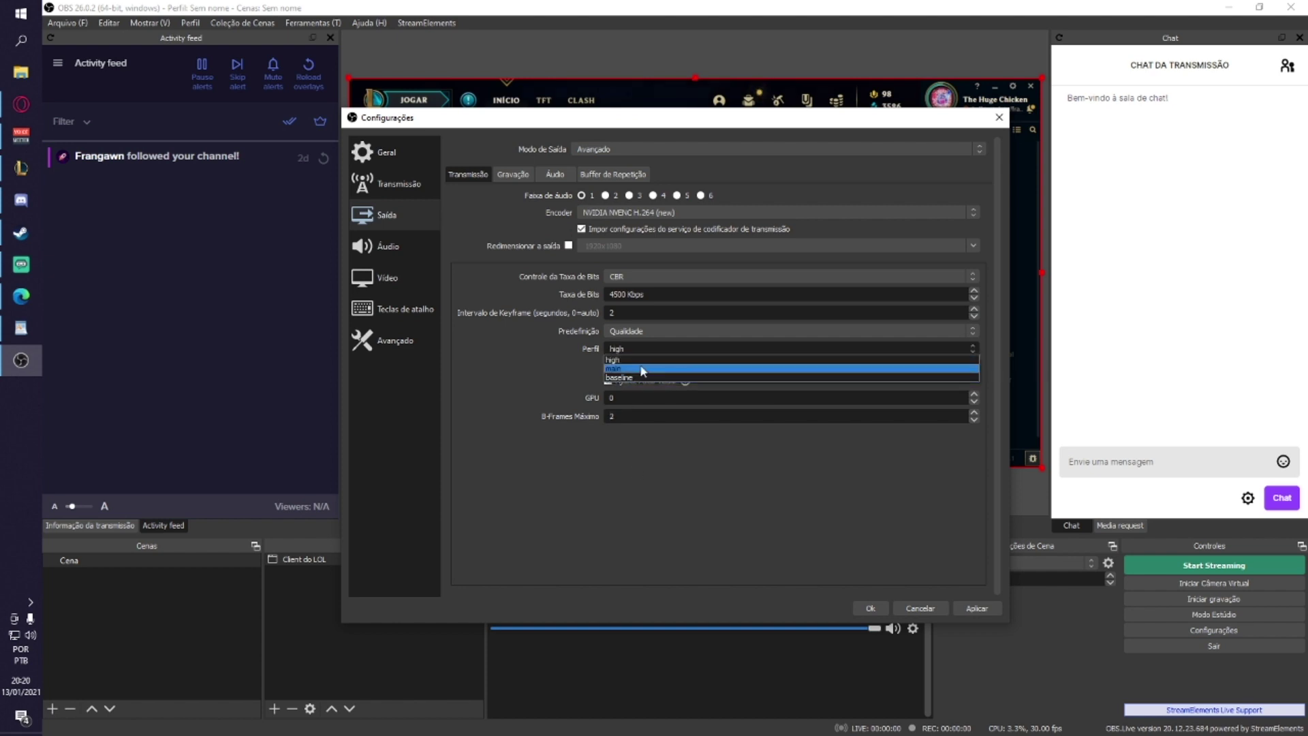
{"action": "left_click", "coordinate": [639, 361]}
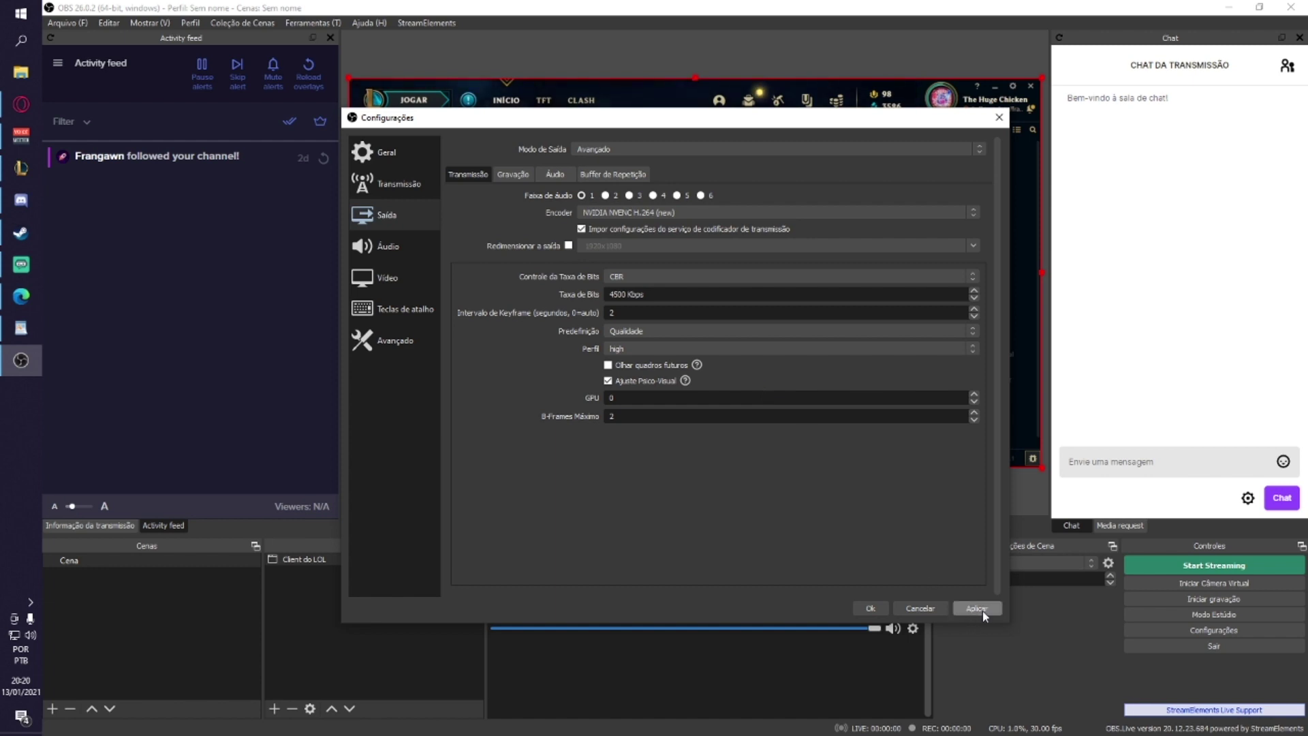
{"action": "left_click", "coordinate": [872, 610]}
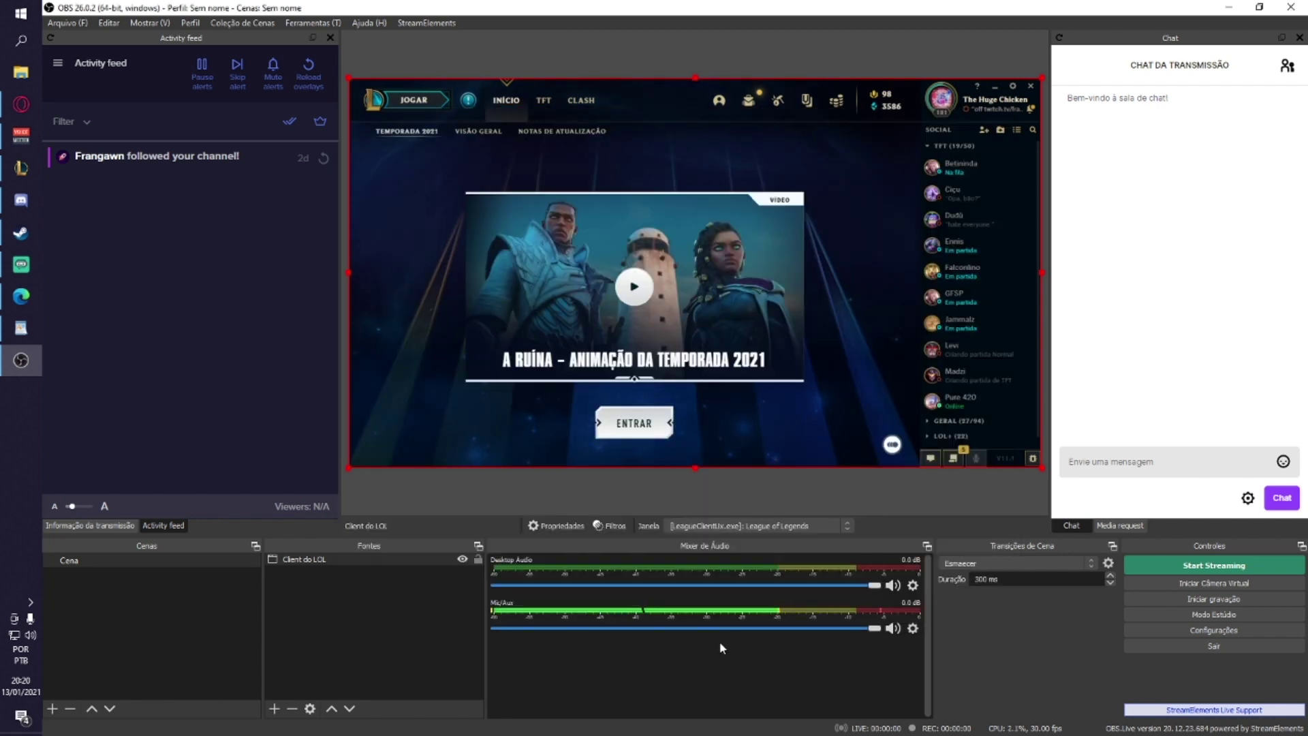